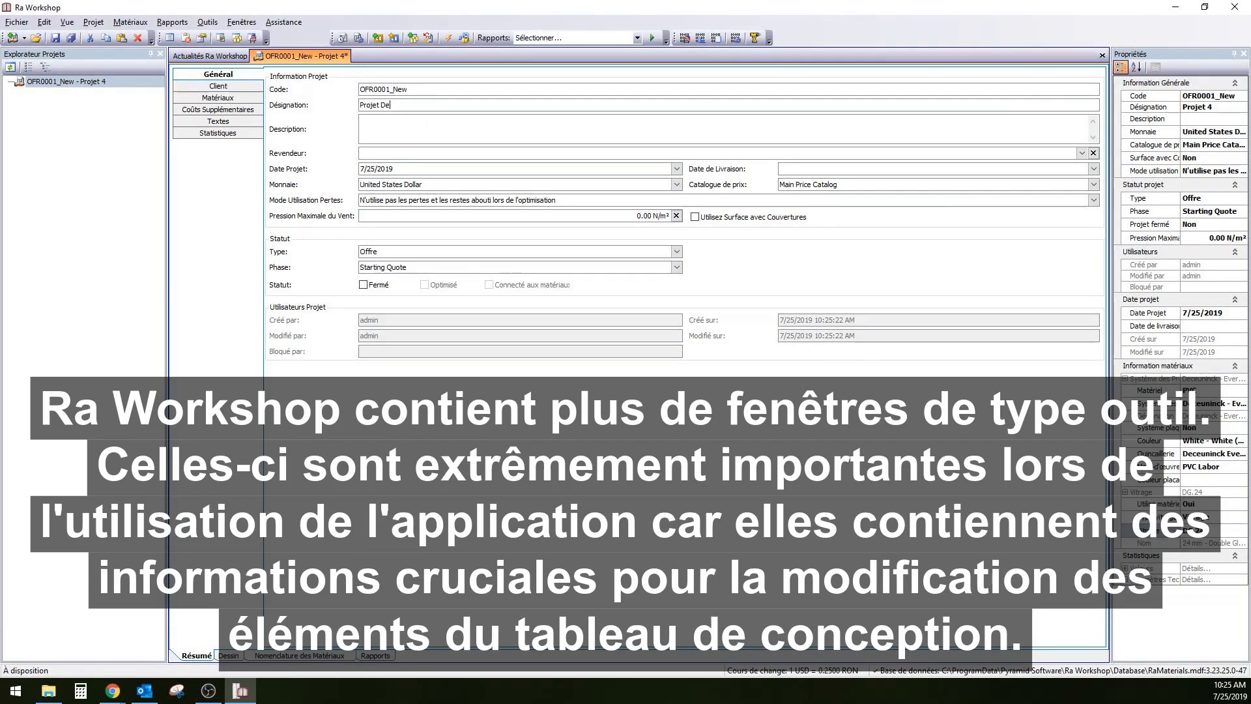
Complete the project designation as "Projet Demo" and set the delivery date to 8/1/2019
{"action": "type", "text": "mo"}
{"action": "left_click", "coordinate": [371, 136]}
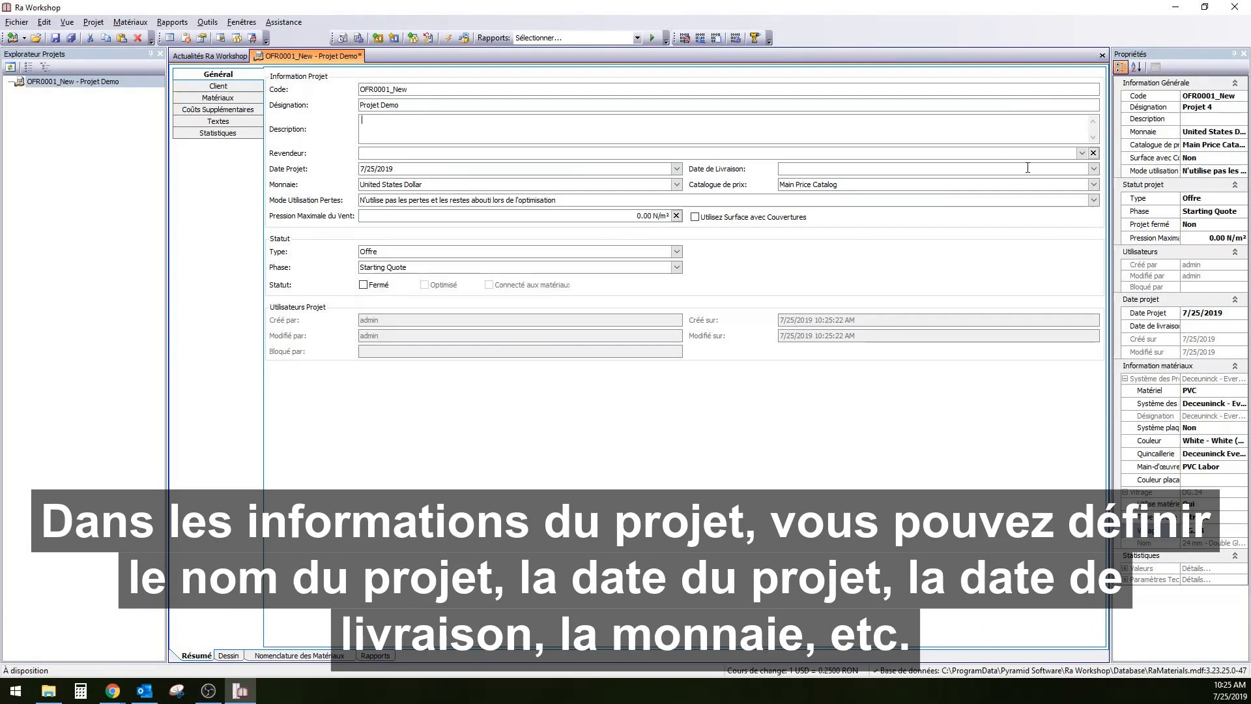
{"action": "left_click", "coordinate": [1094, 171]}
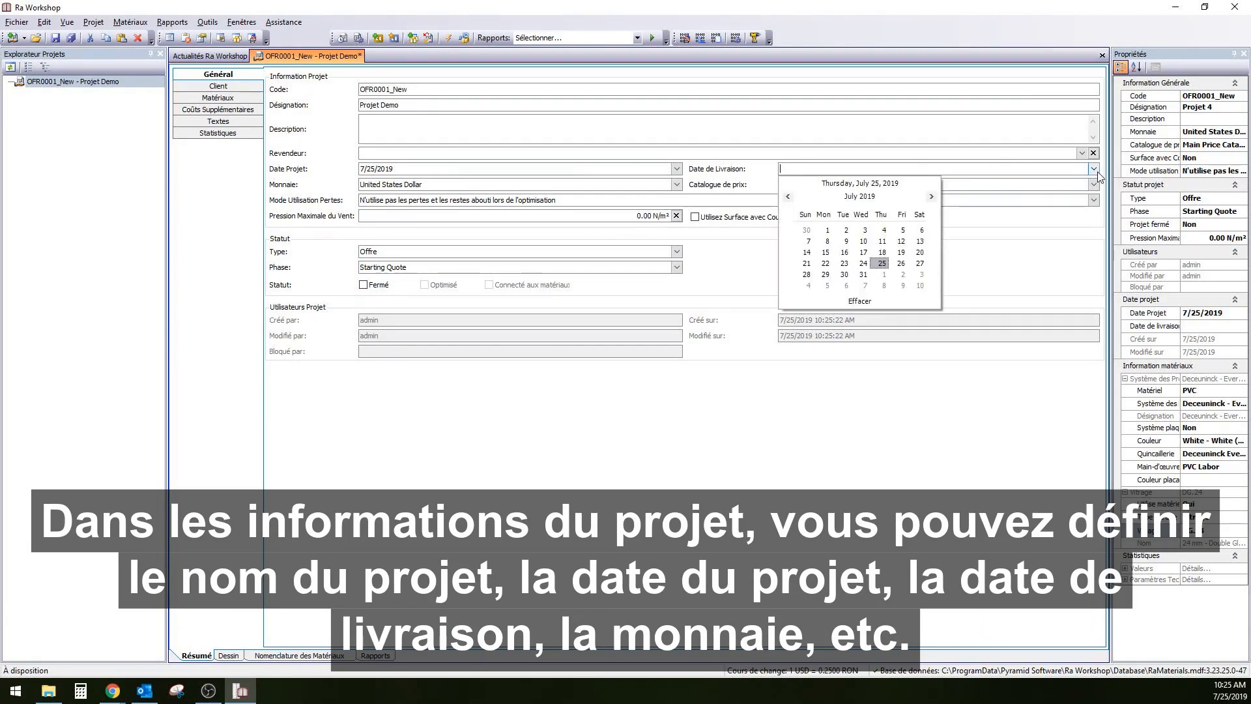
{"action": "left_click", "coordinate": [880, 277]}
{"action": "left_click", "coordinate": [398, 185]}
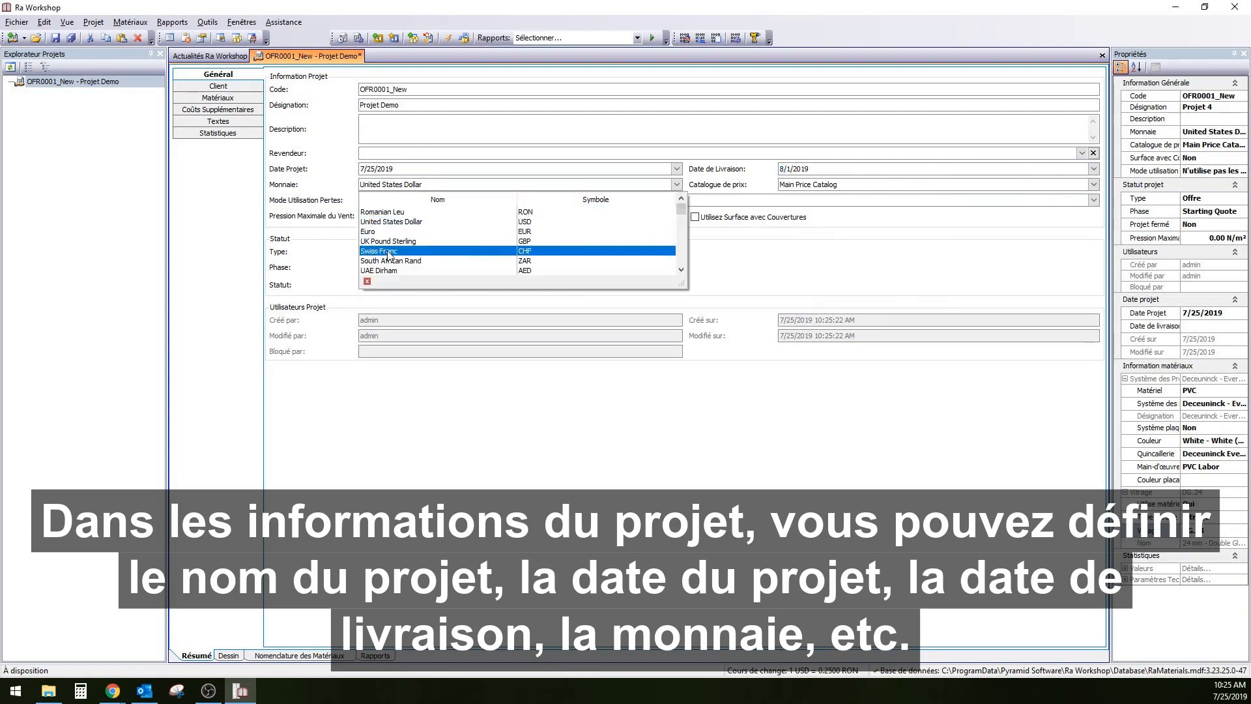
{"action": "left_click", "coordinate": [393, 188]}
Assign an existing client from the database to the project
{"action": "left_click", "coordinate": [217, 86]}
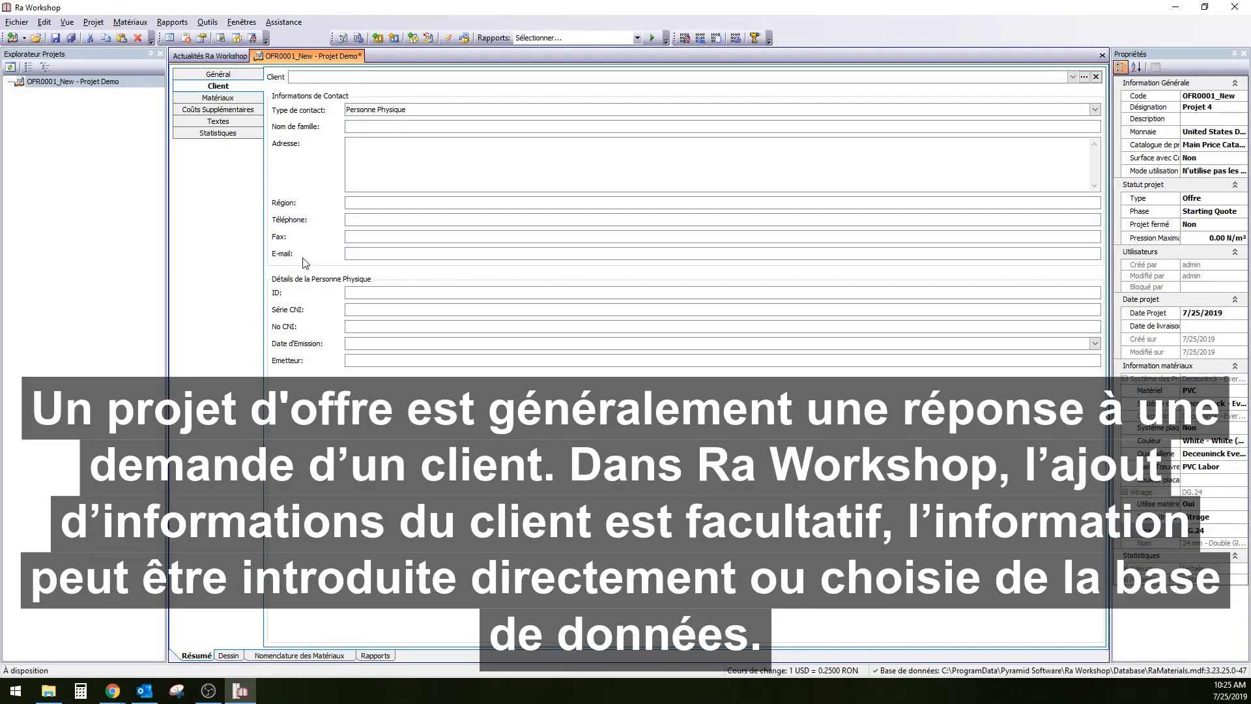
{"action": "left_click", "coordinate": [1072, 77]}
{"action": "left_click", "coordinate": [772, 108]}
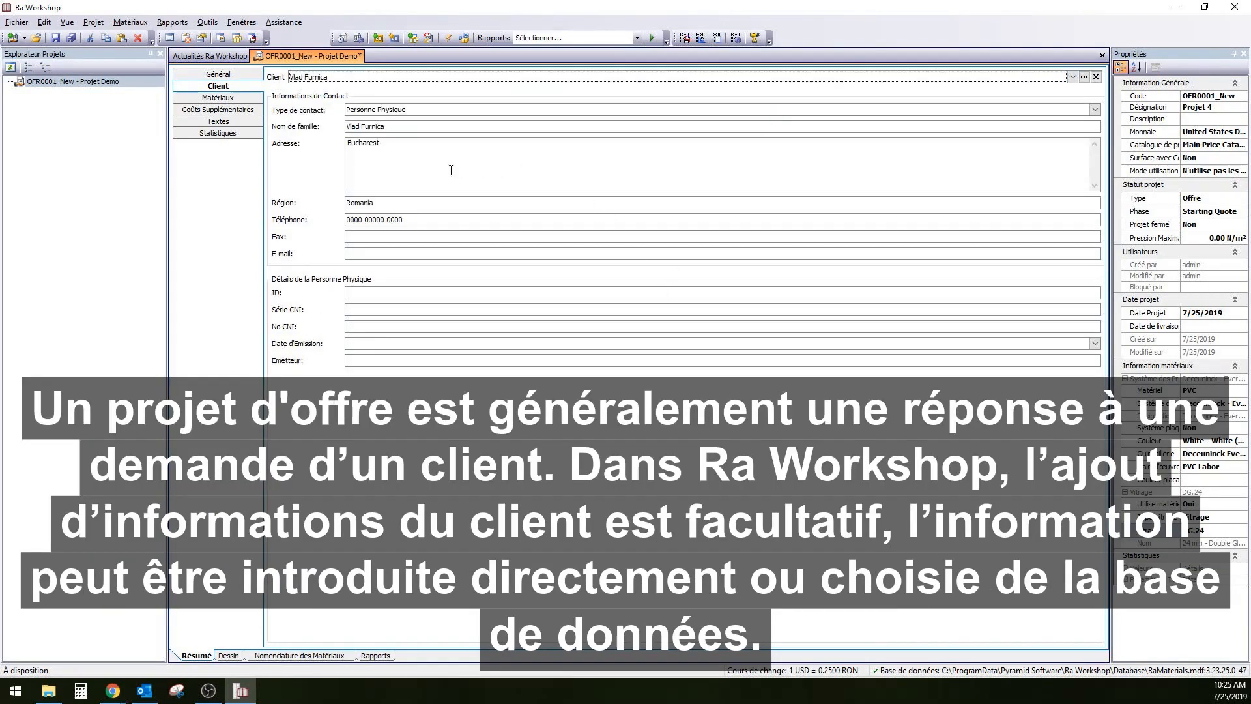
Review the project-level choices for material, profile system, colour, hardware and glazing
{"action": "left_click", "coordinate": [234, 97]}
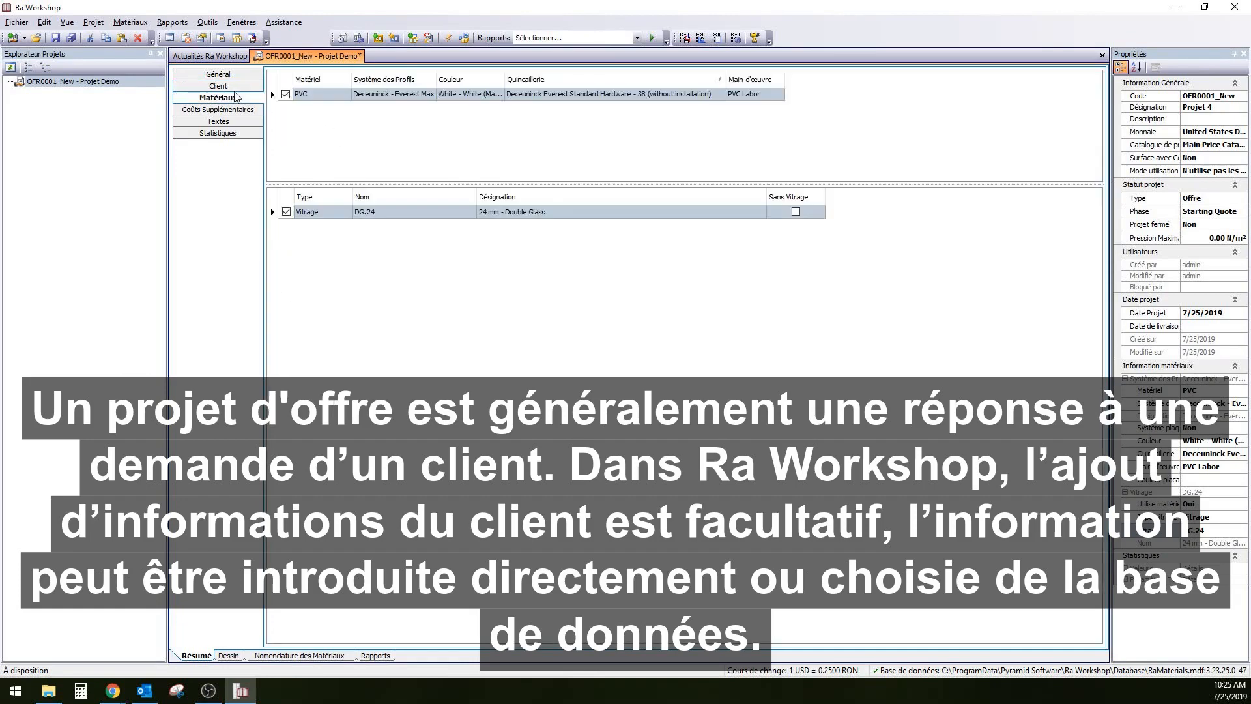
{"action": "left_click", "coordinate": [312, 95]}
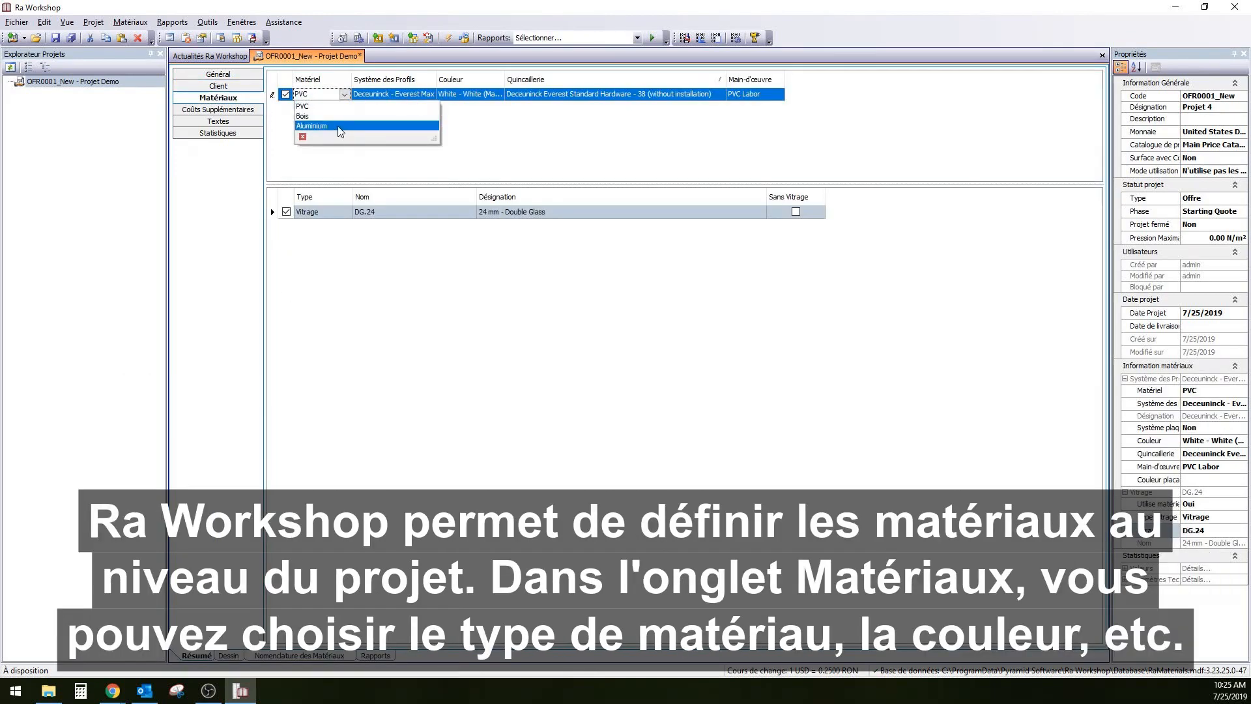
{"action": "left_click", "coordinate": [395, 97]}
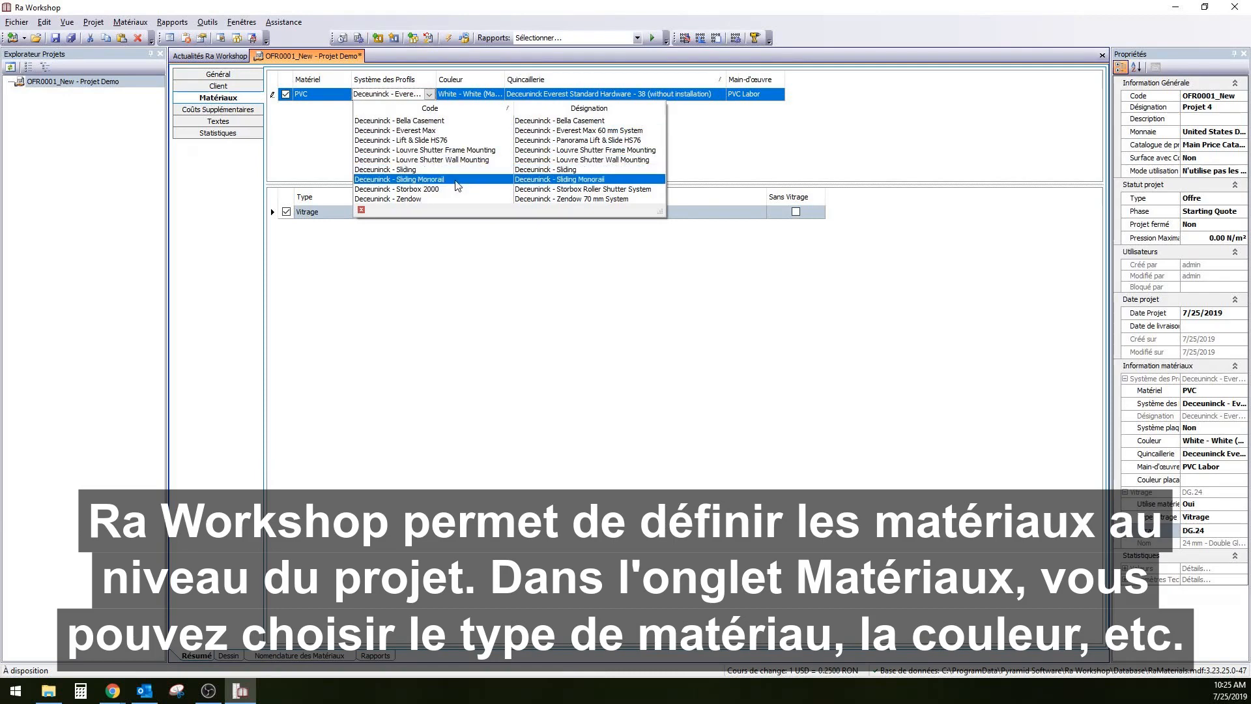
{"action": "left_click", "coordinate": [473, 93]}
{"action": "left_click", "coordinate": [498, 95]}
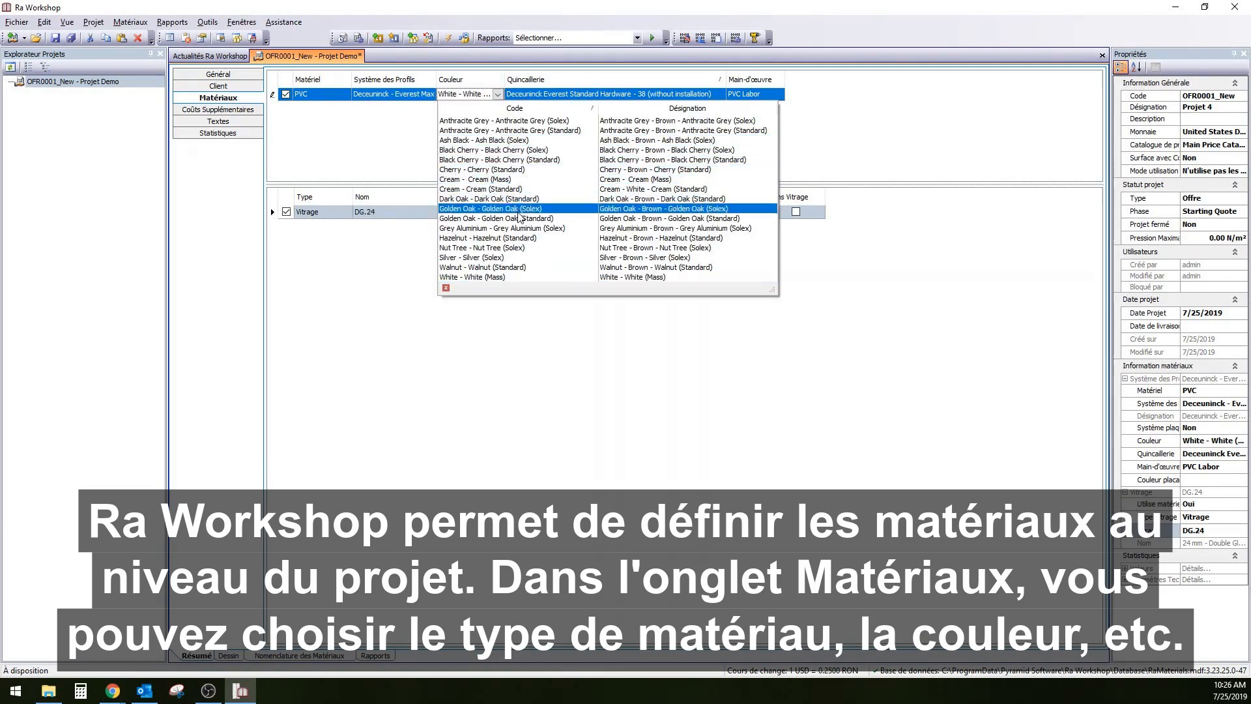
{"action": "left_click", "coordinate": [546, 95]}
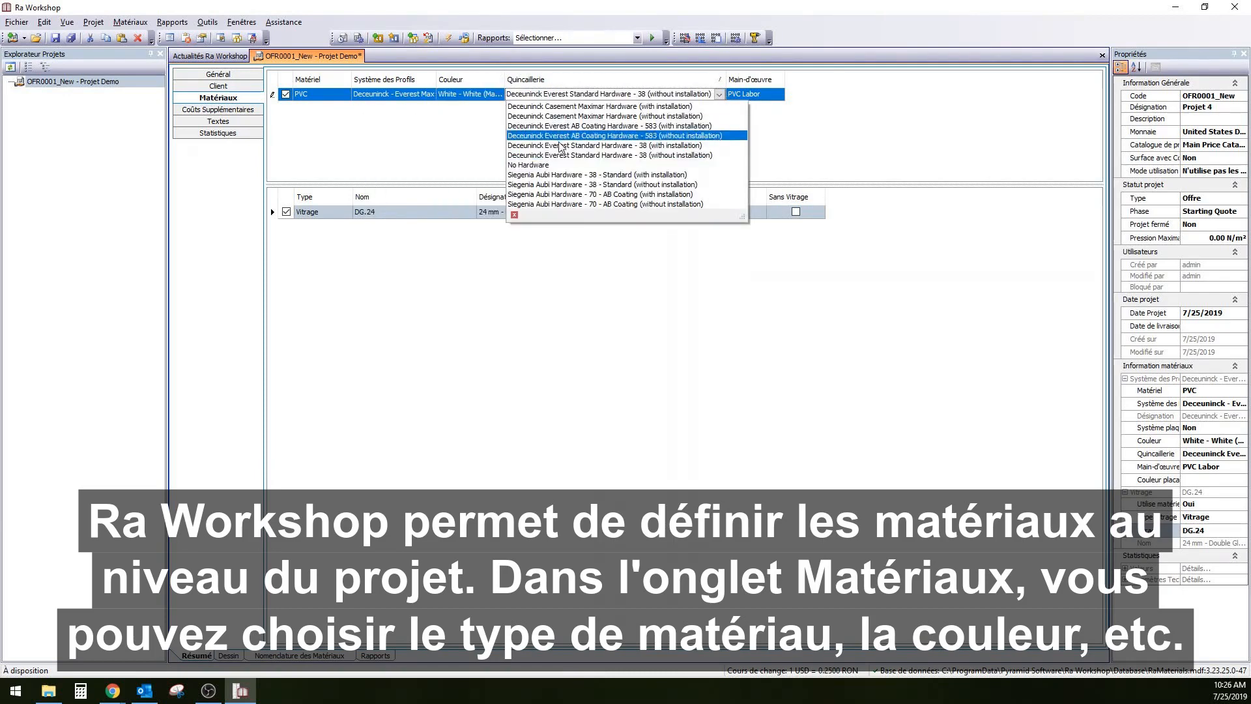
{"action": "left_click", "coordinate": [417, 145]}
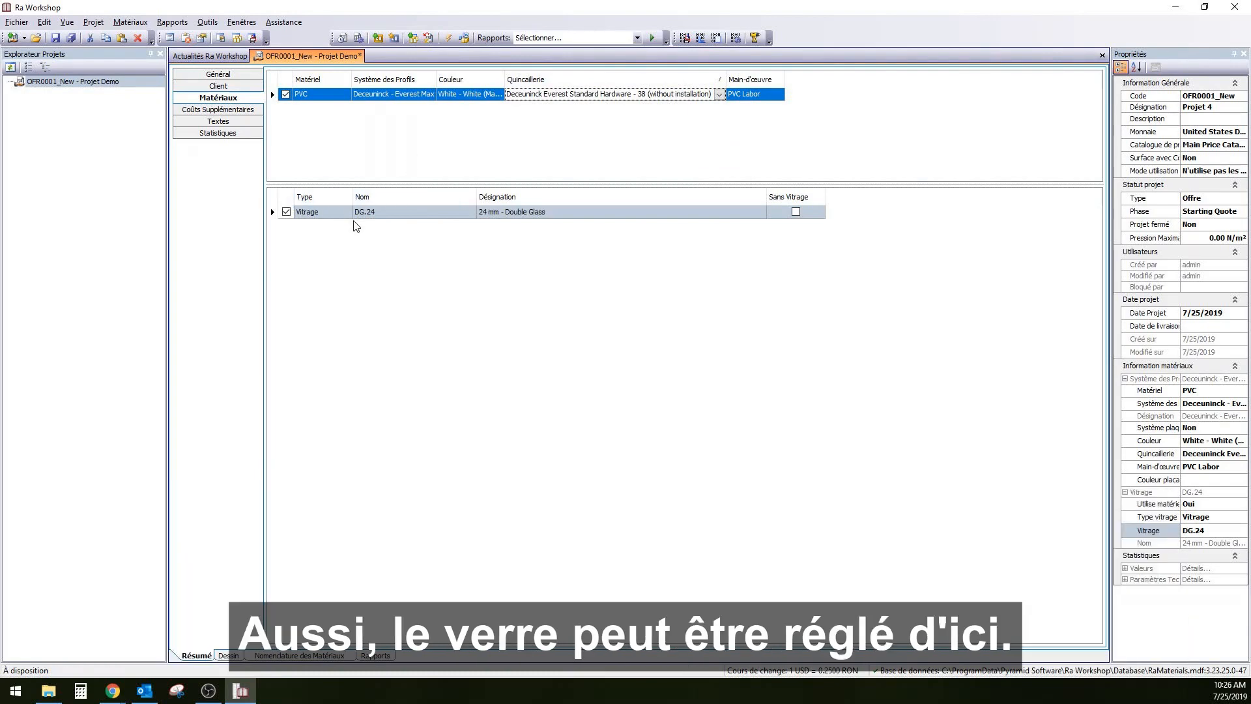
{"action": "left_click", "coordinate": [387, 216]}
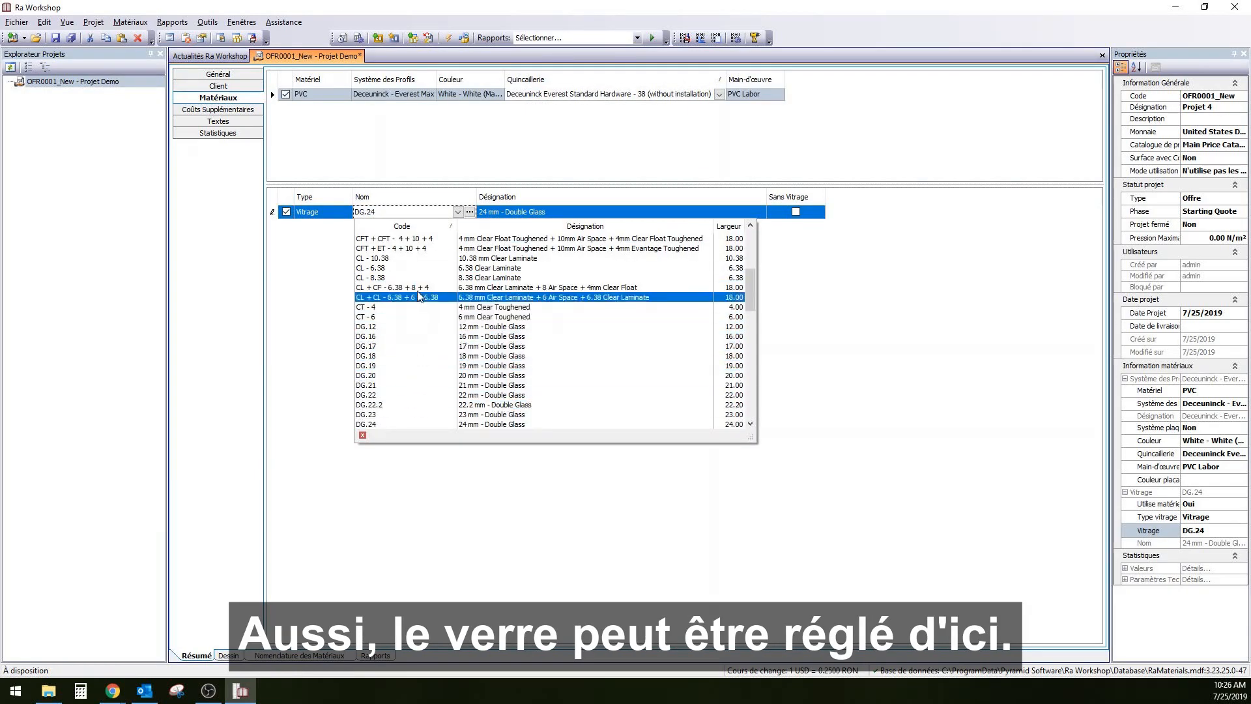
{"action": "left_click", "coordinate": [371, 139]}
Review the project's additional costs and taxes, and its main and secondary offer texts
{"action": "left_click", "coordinate": [241, 109]}
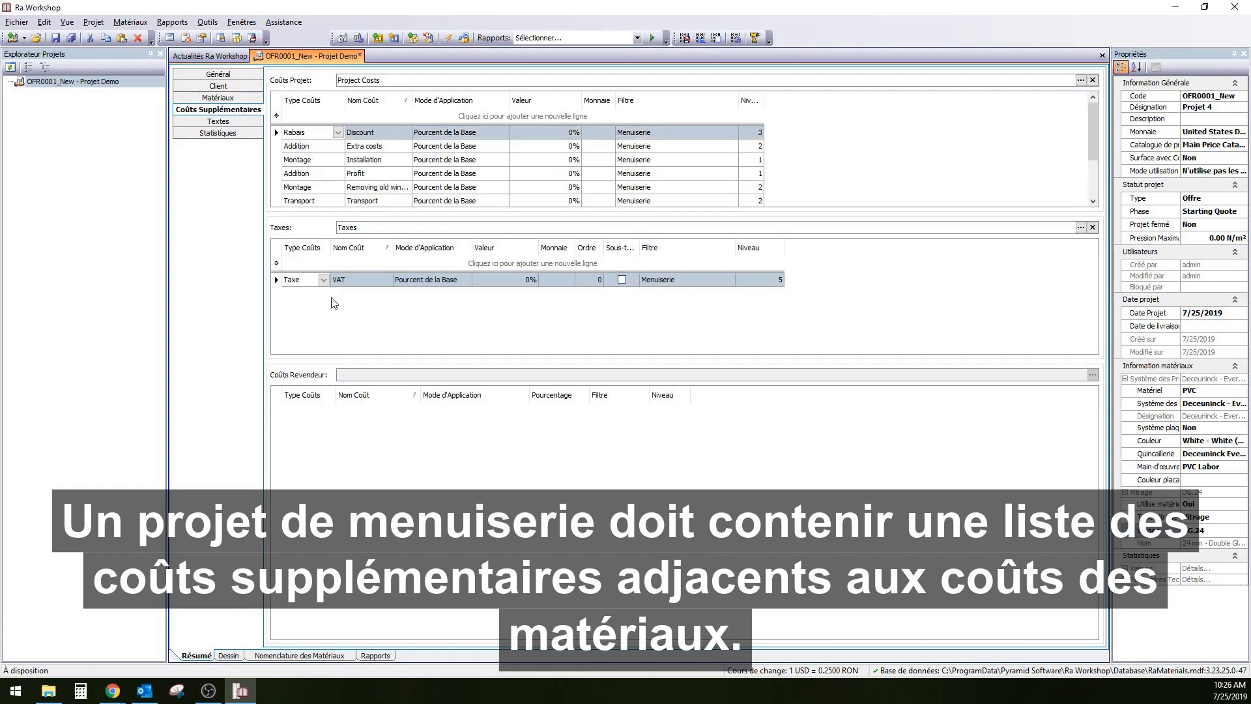
{"action": "left_click", "coordinate": [218, 123]}
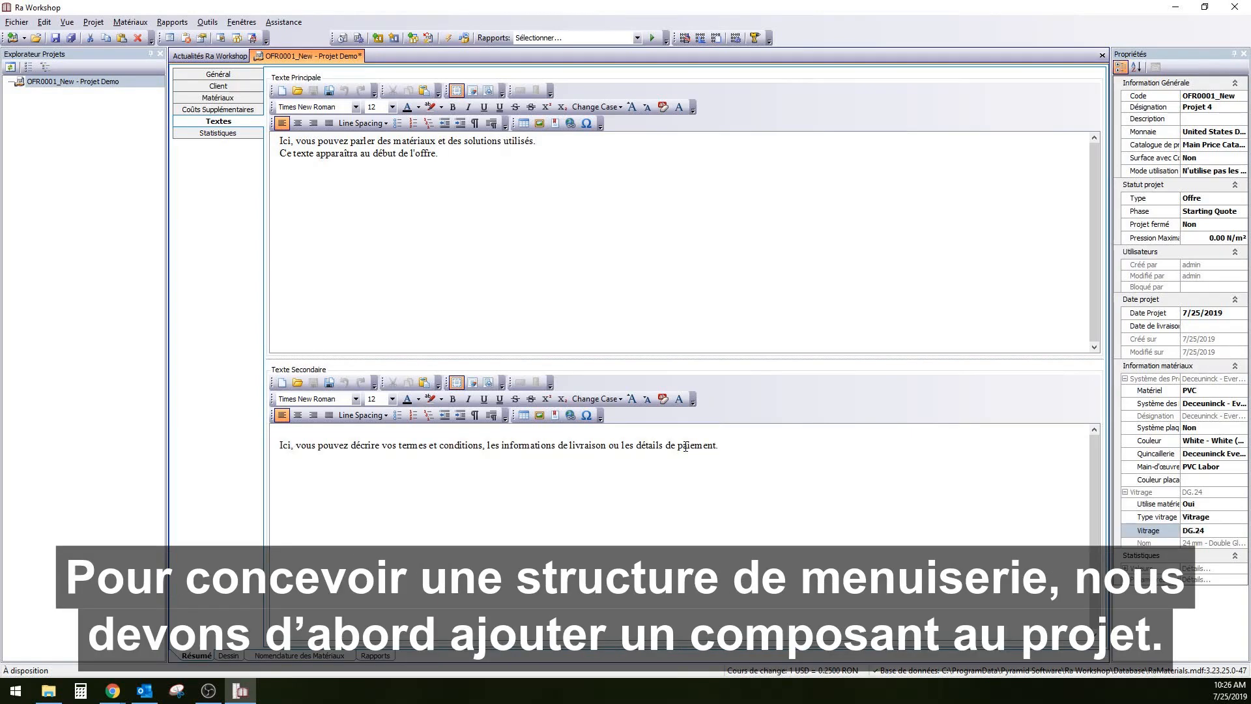
Add a new component to the project and select it in the project tree
{"action": "left_click", "coordinate": [378, 38]}
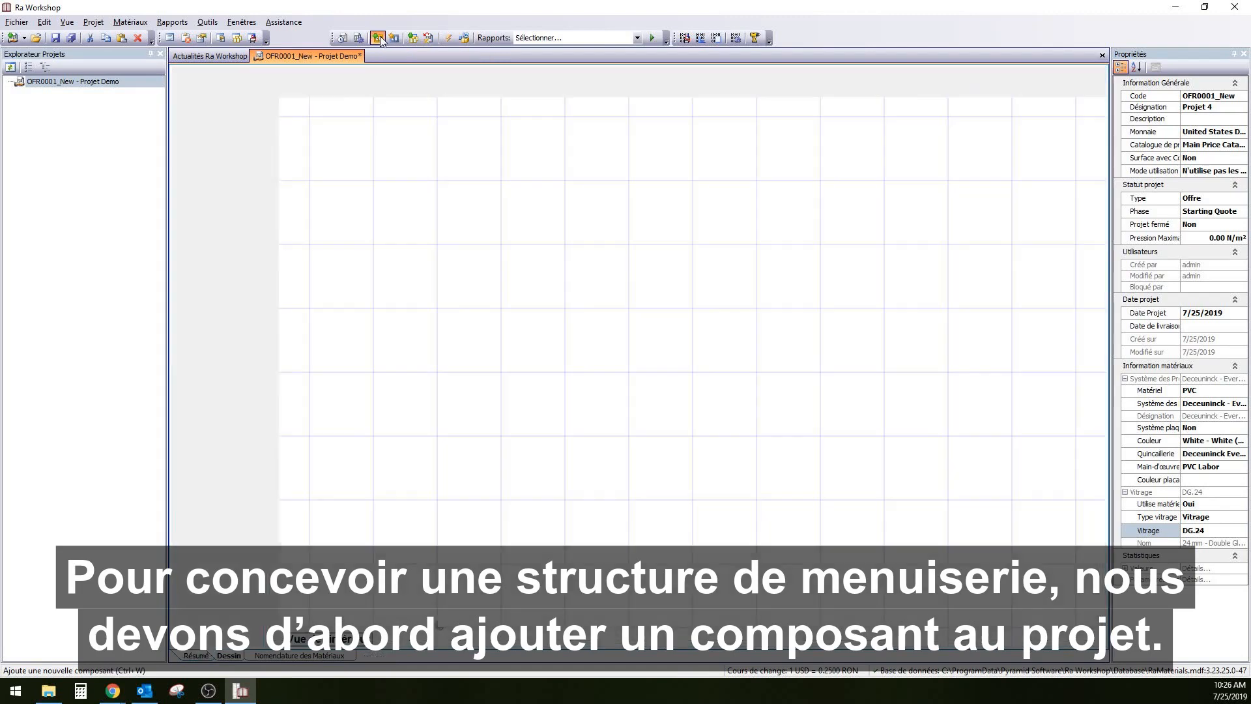
{"action": "left_click", "coordinate": [93, 83]}
{"action": "left_click", "coordinate": [71, 94]}
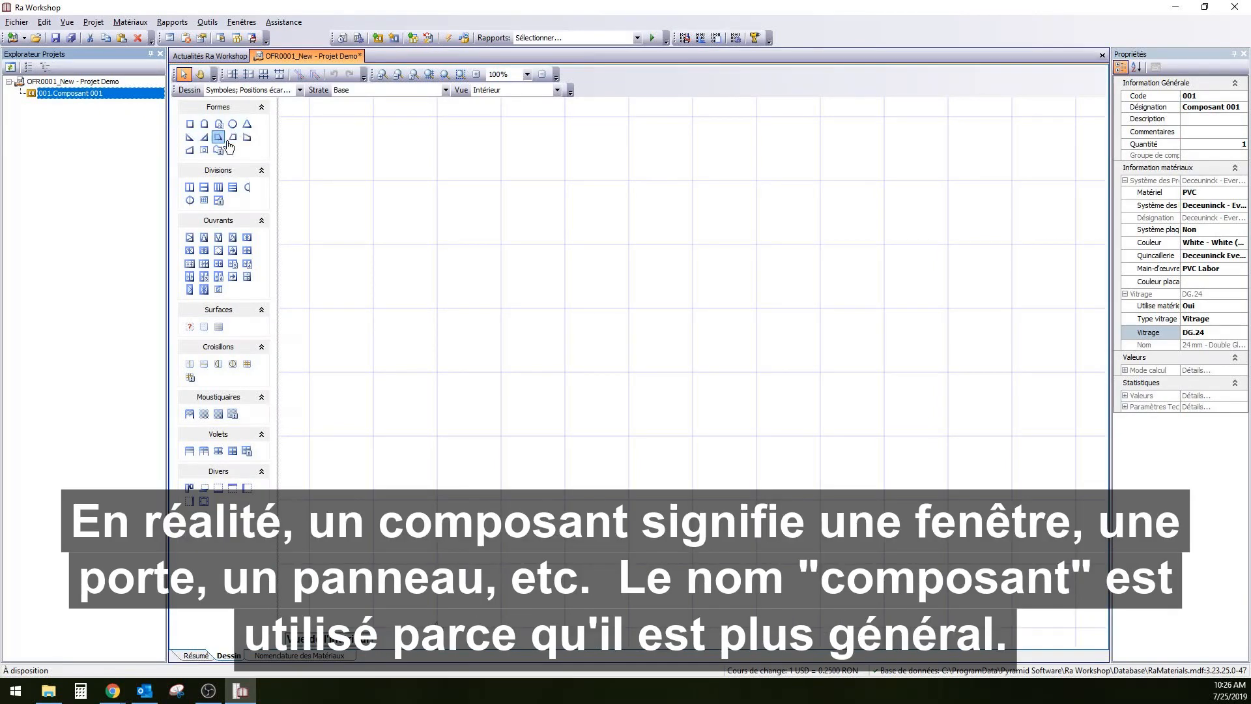
Browse the geometric shapes offered for a new frame, and close the frame dialog without adding one
{"action": "left_click", "coordinate": [209, 152]}
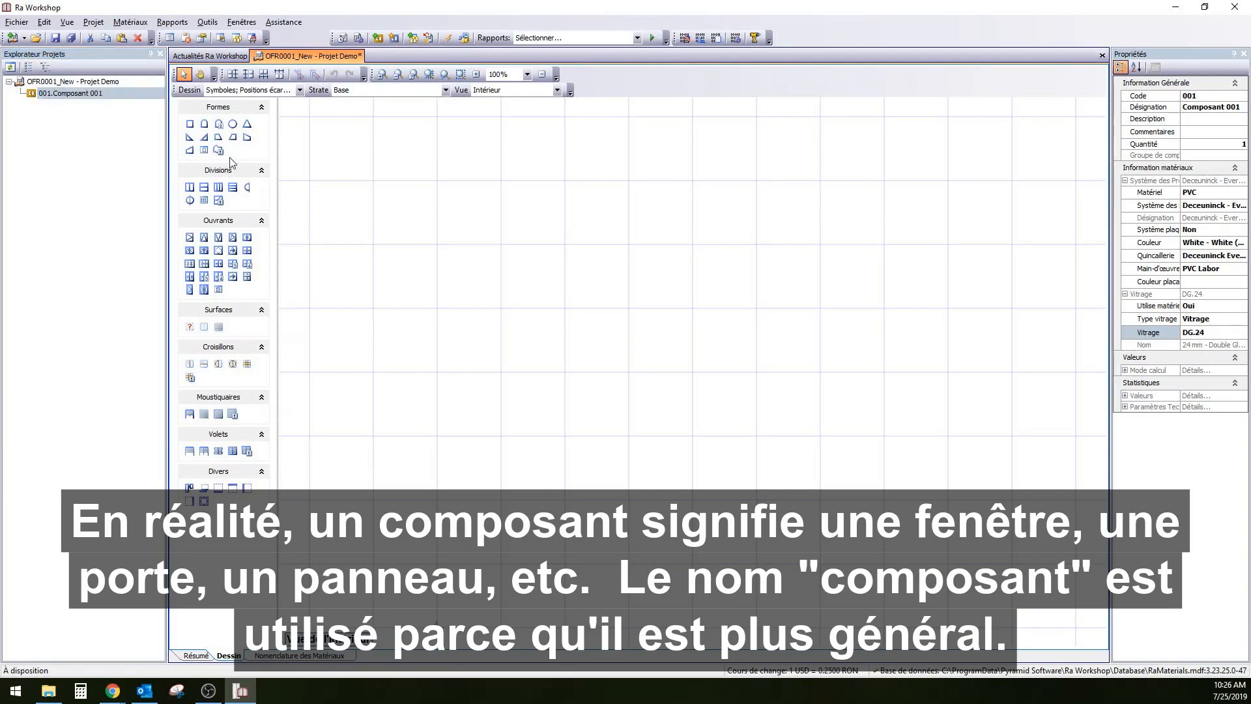
{"action": "left_click", "coordinate": [630, 245]}
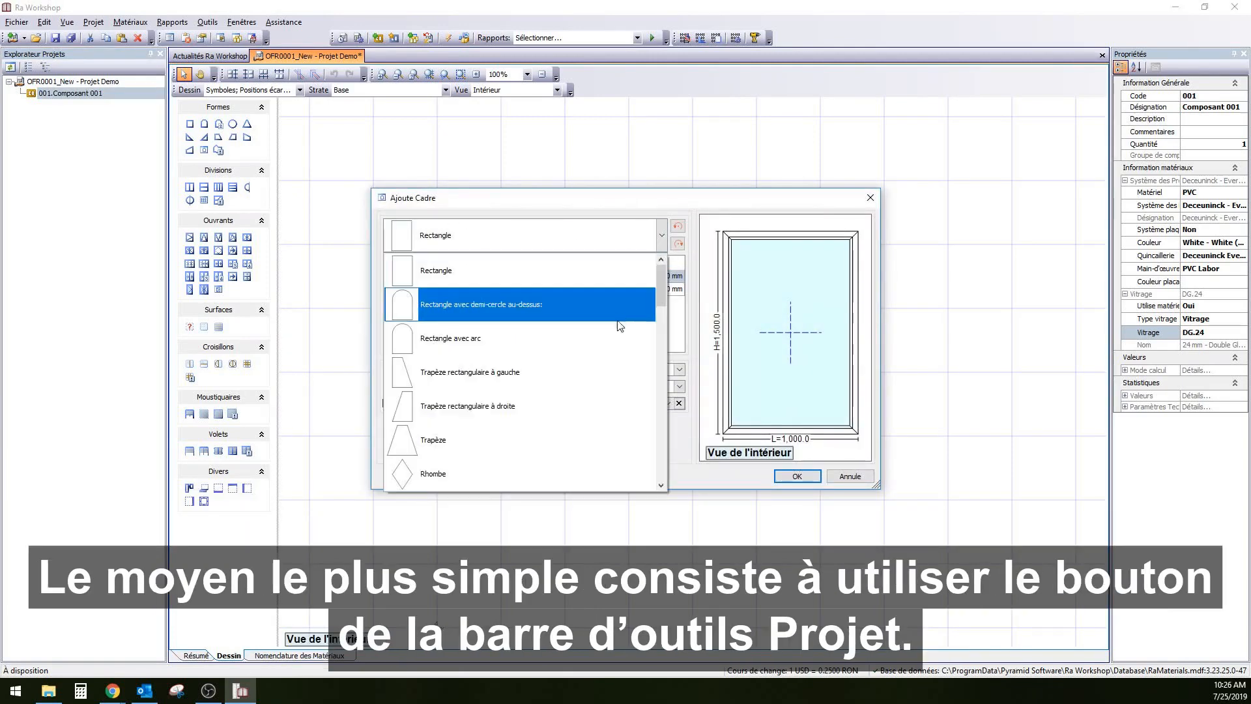
{"action": "scroll", "coordinate": [587, 361], "scroll_direction": "down", "scroll_amount": 3}
{"action": "scroll", "coordinate": [581, 366], "scroll_direction": "down", "scroll_amount": 1}
{"action": "scroll", "coordinate": [580, 367], "scroll_direction": "up", "scroll_amount": 7}
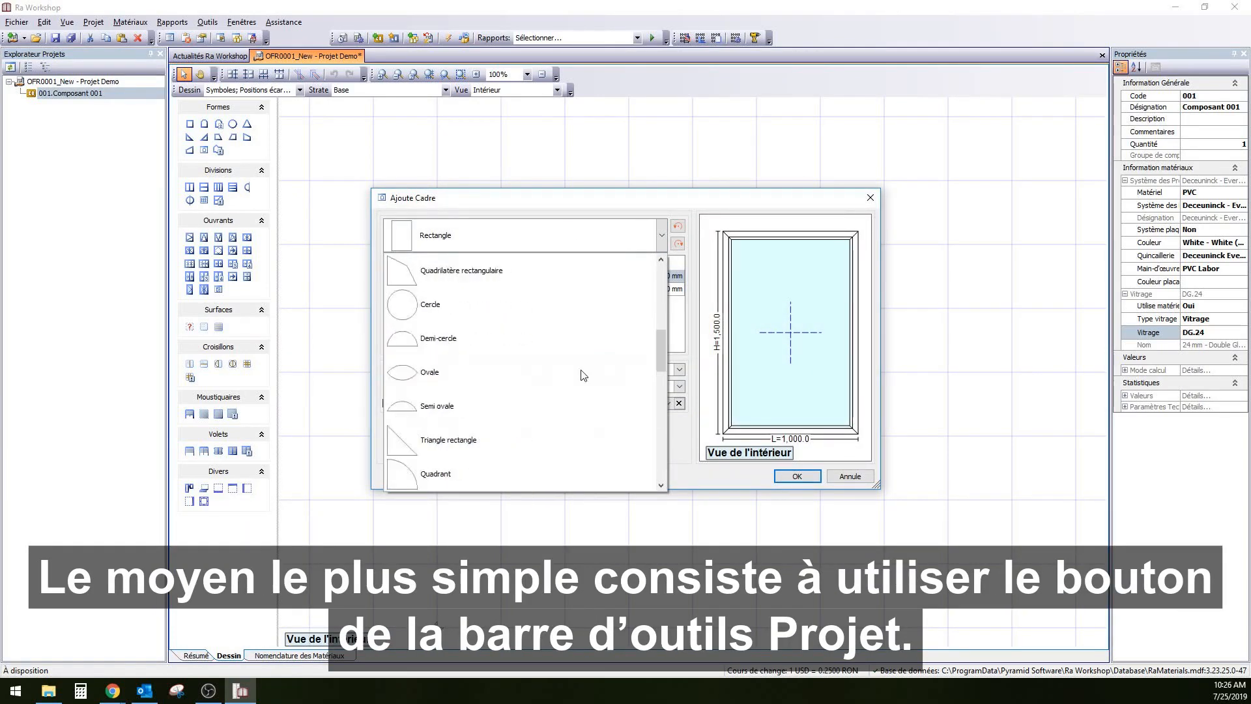
{"action": "left_click", "coordinate": [861, 478]}
{"action": "left_click", "coordinate": [855, 477]}
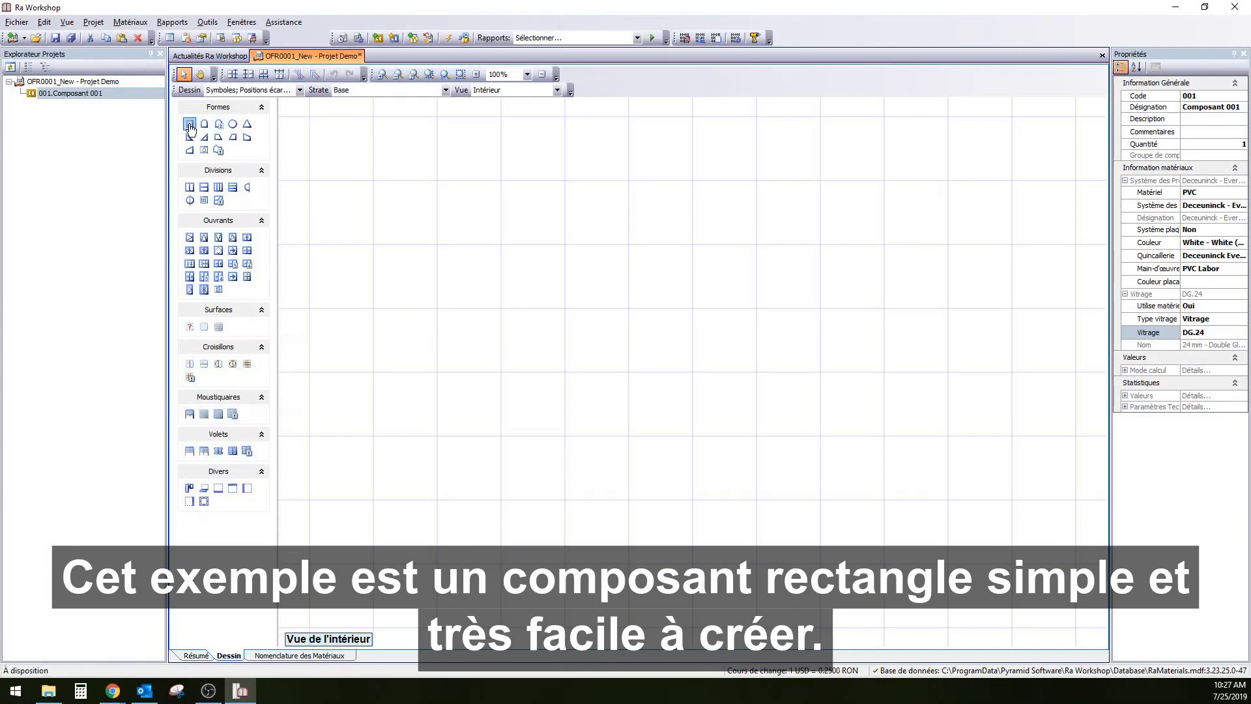
Insert a rectangular frame in the component and set its width to 2,000 mm and its height to 2,500 mm
{"action": "left_click", "coordinate": [613, 323]}
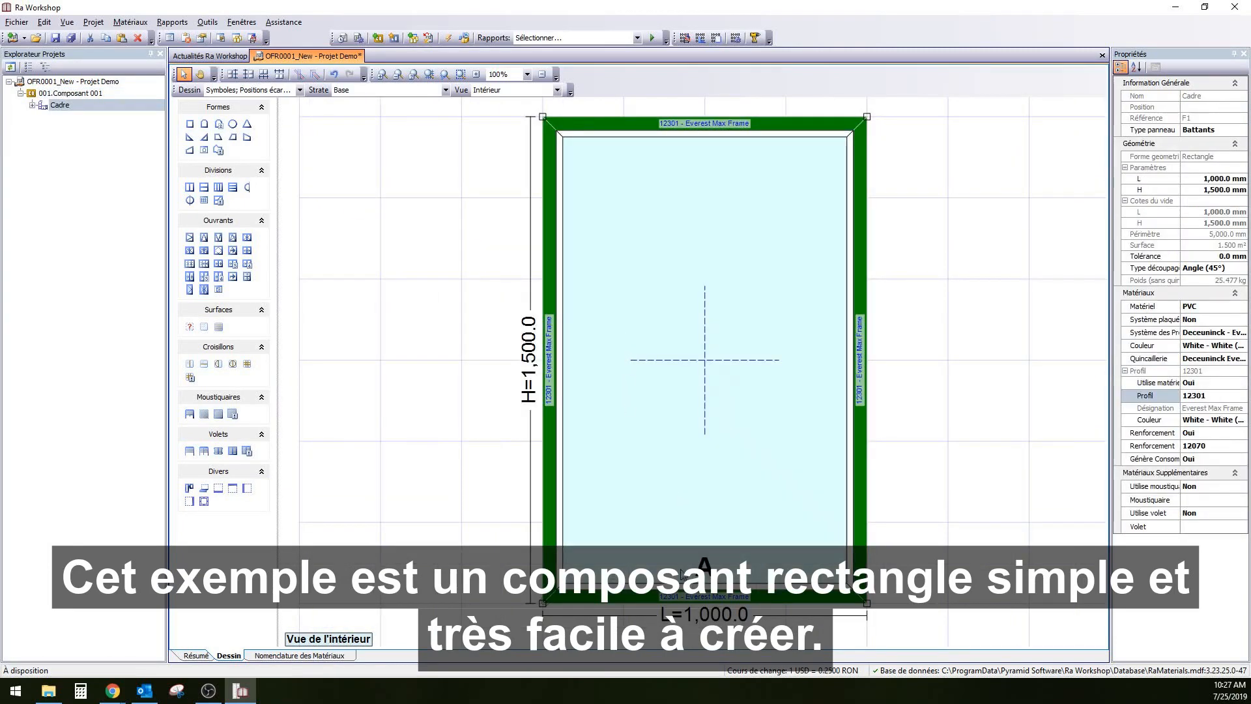
{"action": "left_click", "coordinate": [692, 614]}
{"action": "type", "text": "200"}
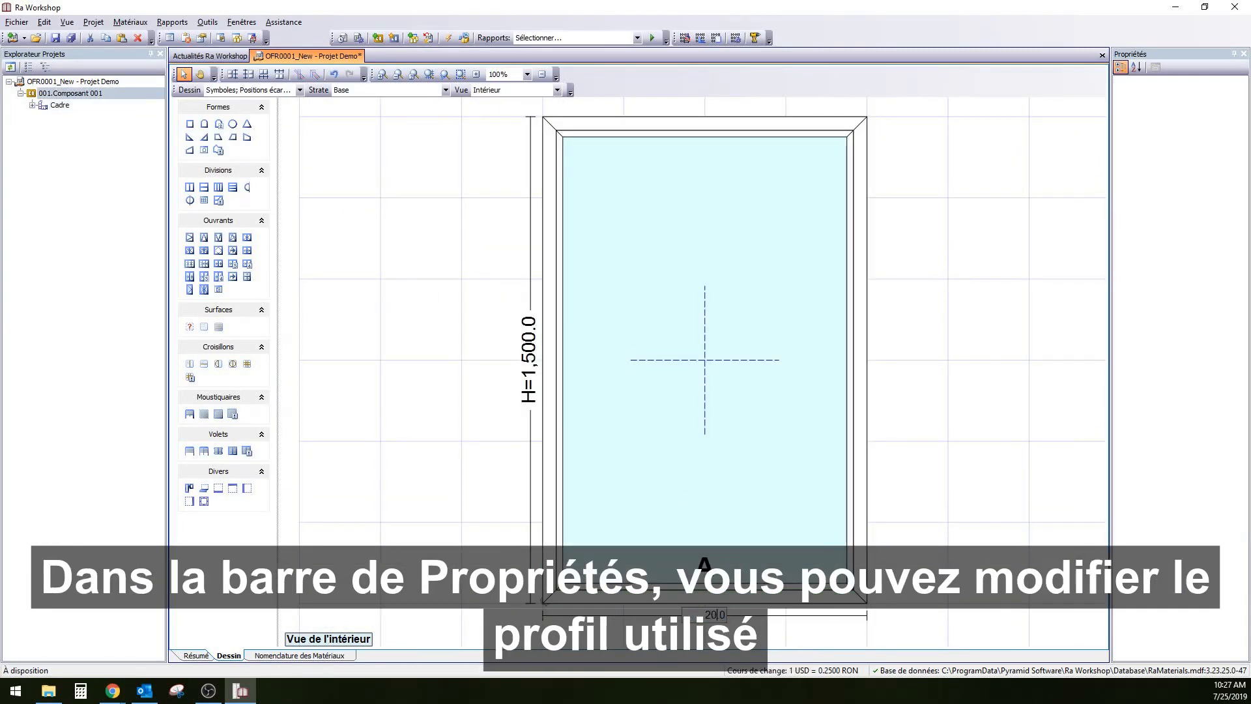
{"action": "key", "text": "Return"}
{"action": "left_click", "coordinate": [369, 335]}
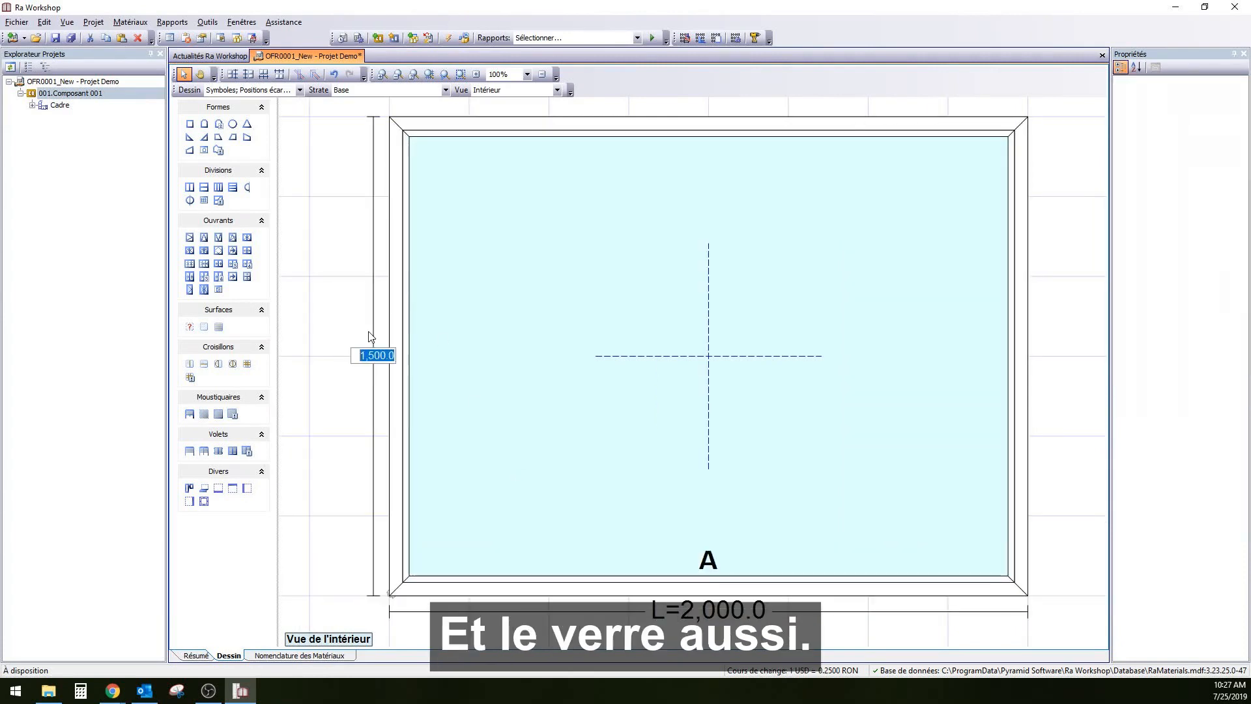
{"action": "type", "text": "25"}
{"action": "key", "text": "Return"}
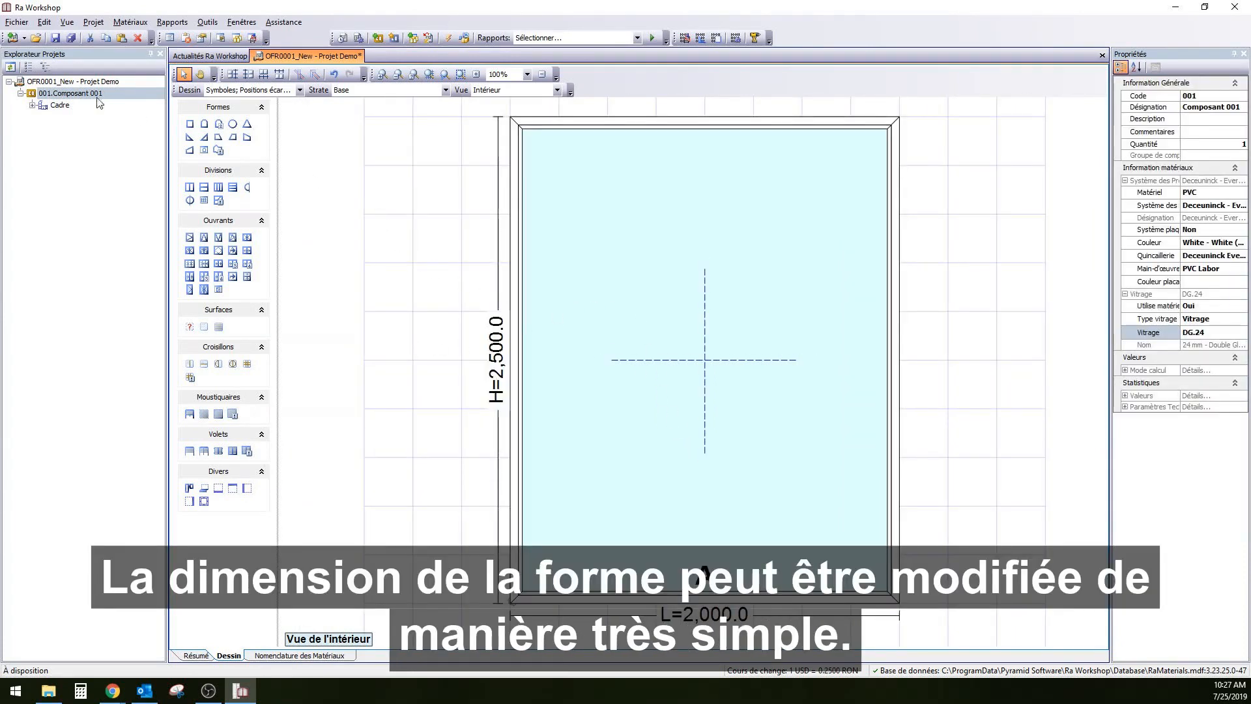
Inspect the profile choices for the frame and the glazing choices for its glass pane
{"action": "left_click", "coordinate": [685, 126]}
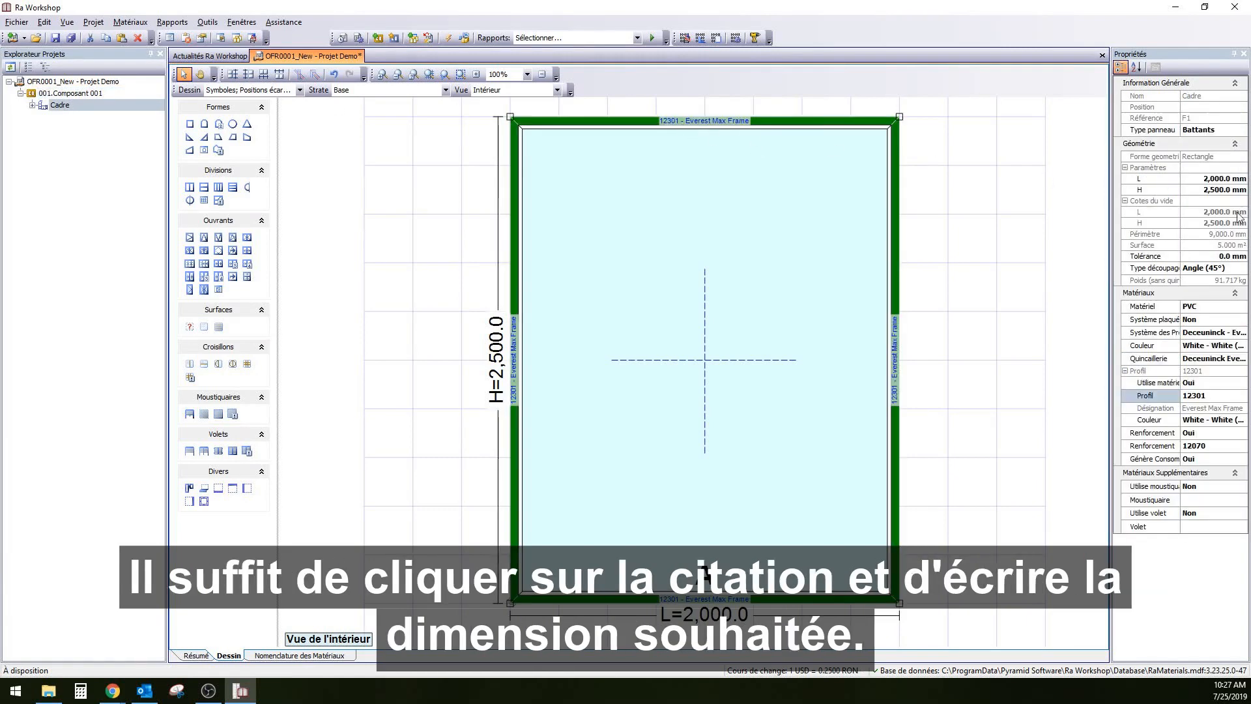
{"action": "left_click", "coordinate": [1212, 396]}
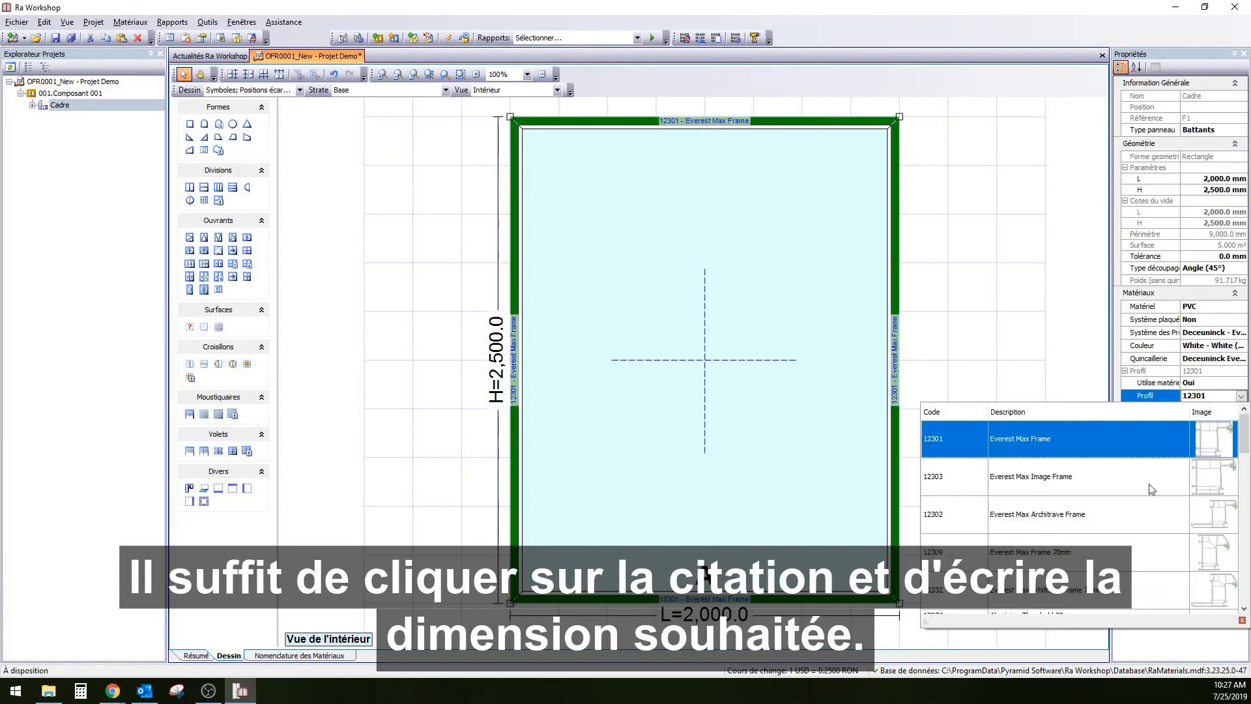
{"action": "left_click", "coordinate": [1066, 349]}
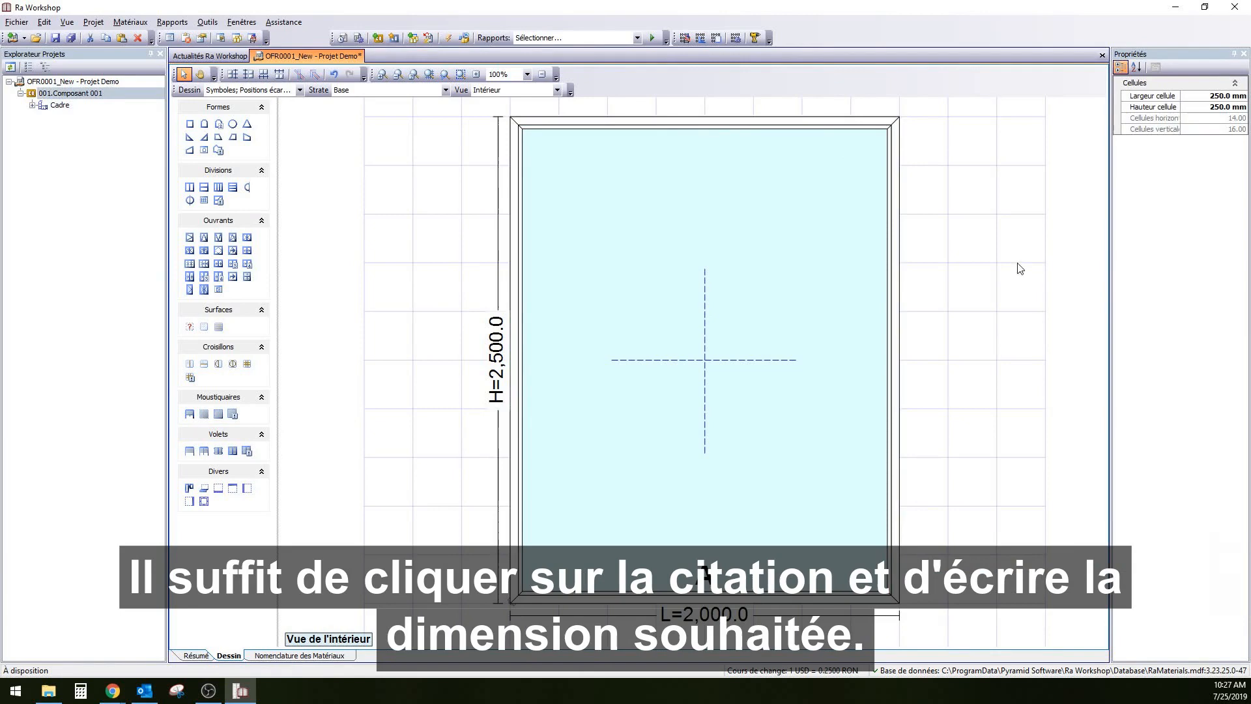
{"action": "left_click", "coordinate": [762, 125]}
{"action": "left_click", "coordinate": [766, 258]}
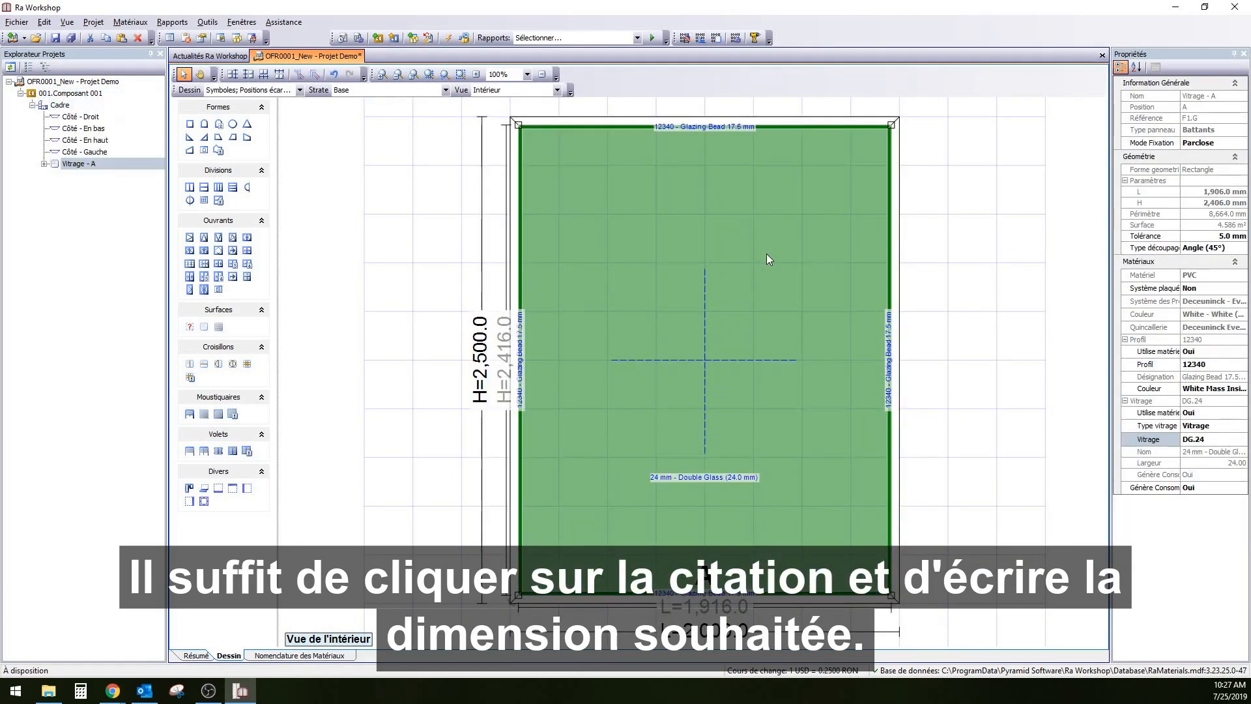
{"action": "left_click", "coordinate": [1199, 440]}
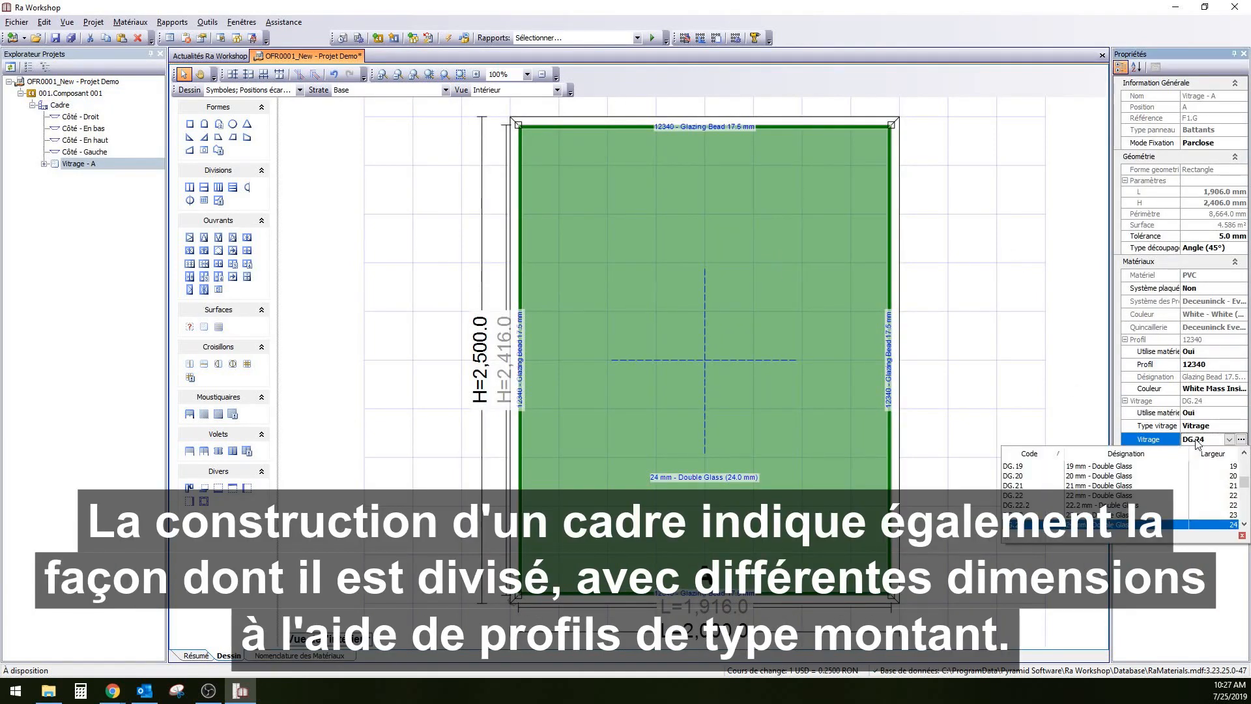
{"action": "left_click", "coordinate": [1045, 385]}
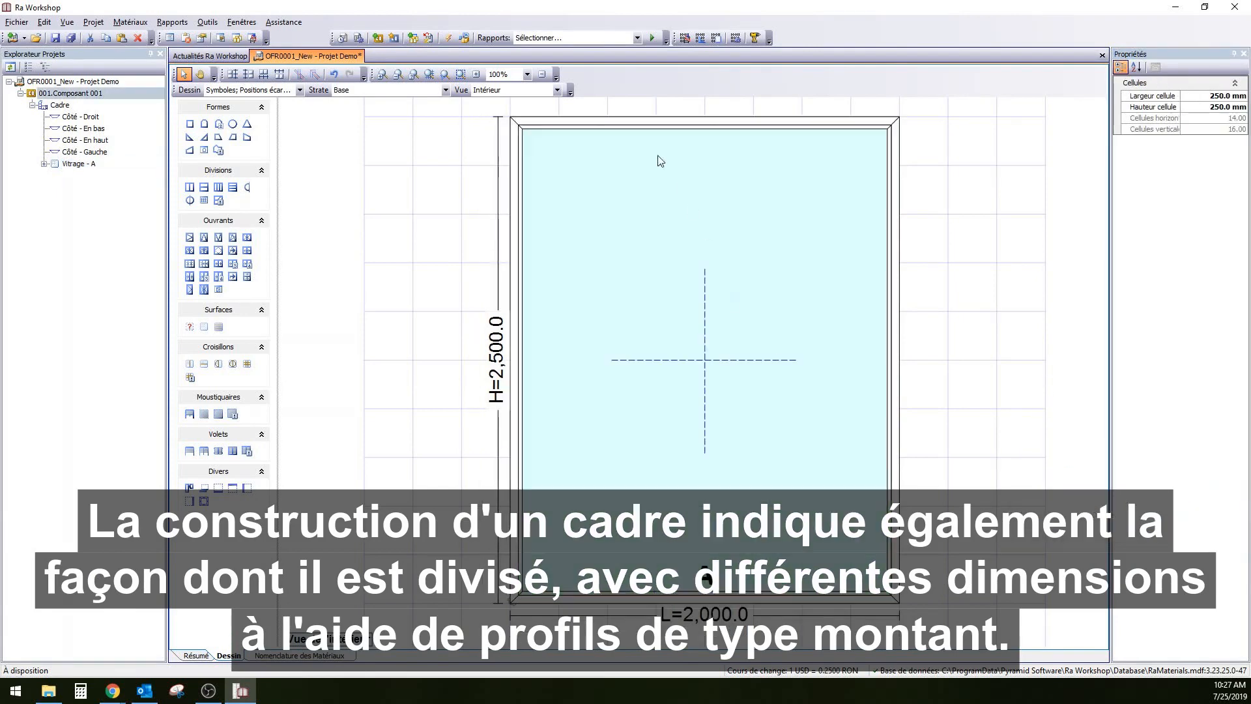
Divide the glass pane with a horizontal T-profile placed about 328 mm below the frame's top edge
{"action": "left_click", "coordinate": [613, 204]}
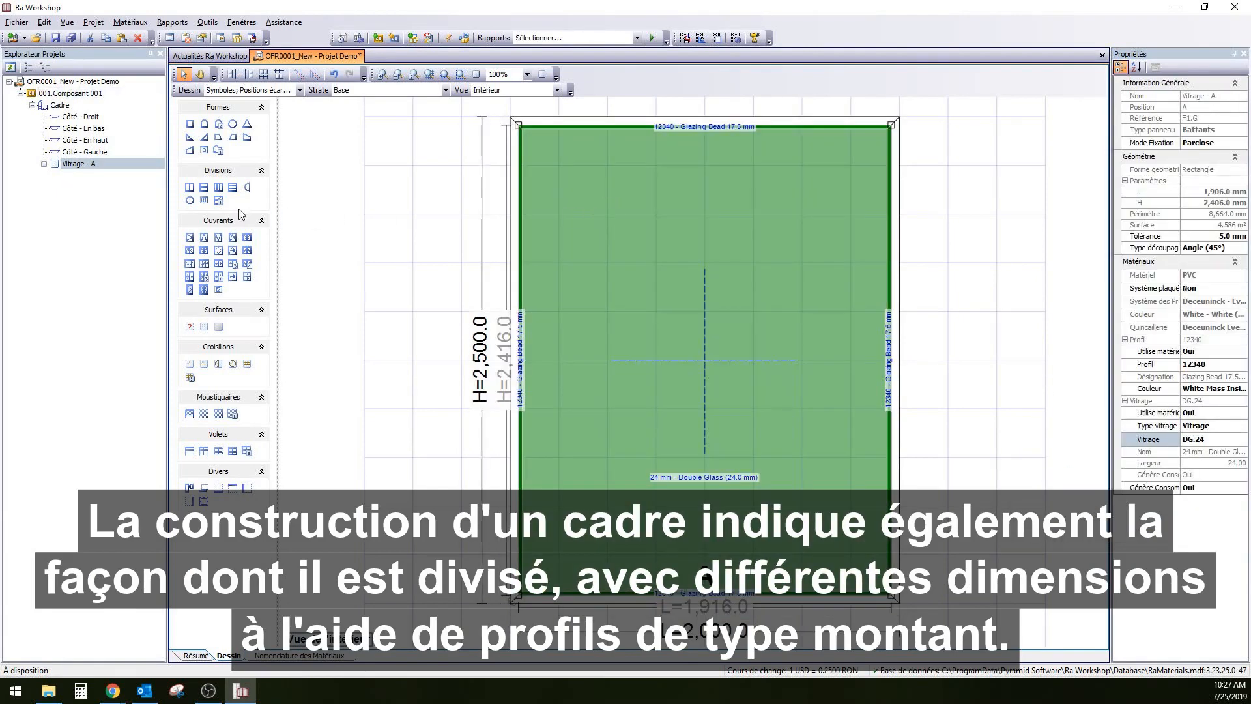
{"action": "left_click", "coordinate": [217, 202]}
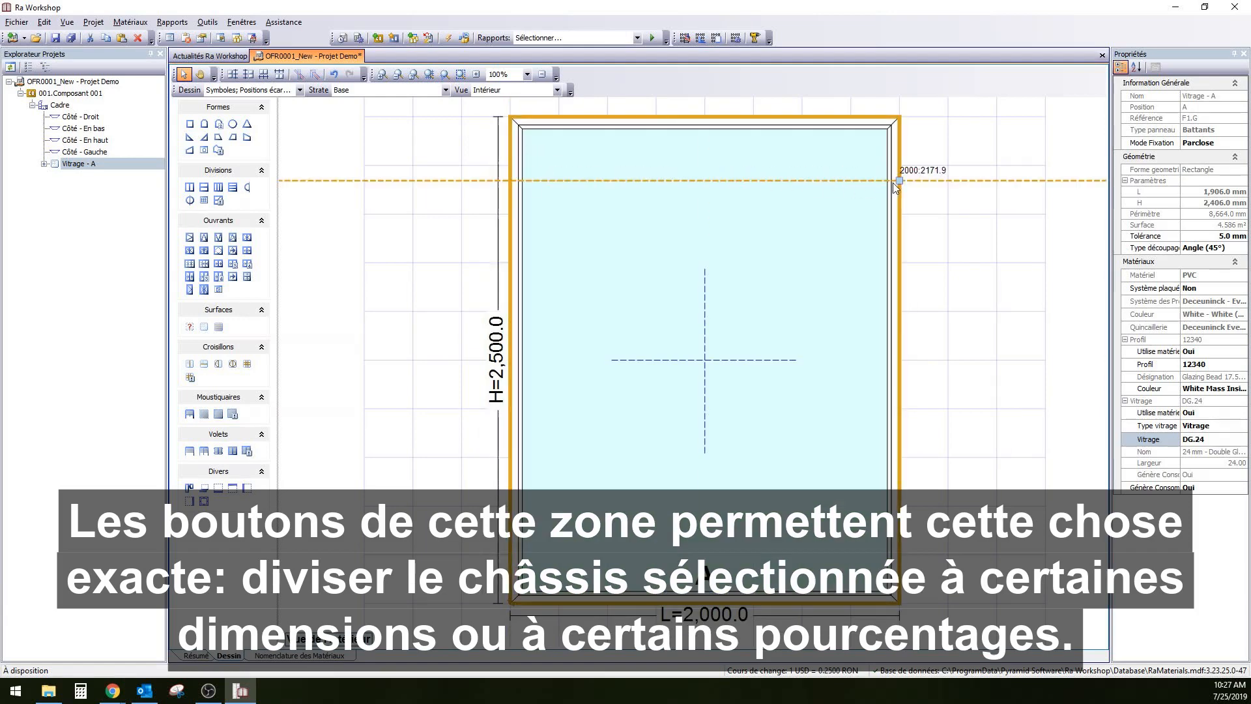
{"action": "left_click", "coordinate": [829, 185]}
Divide the lower pane vertically into two equal halves and add a casement sash (Battant) to the left half
{"action": "left_click", "coordinate": [766, 333]}
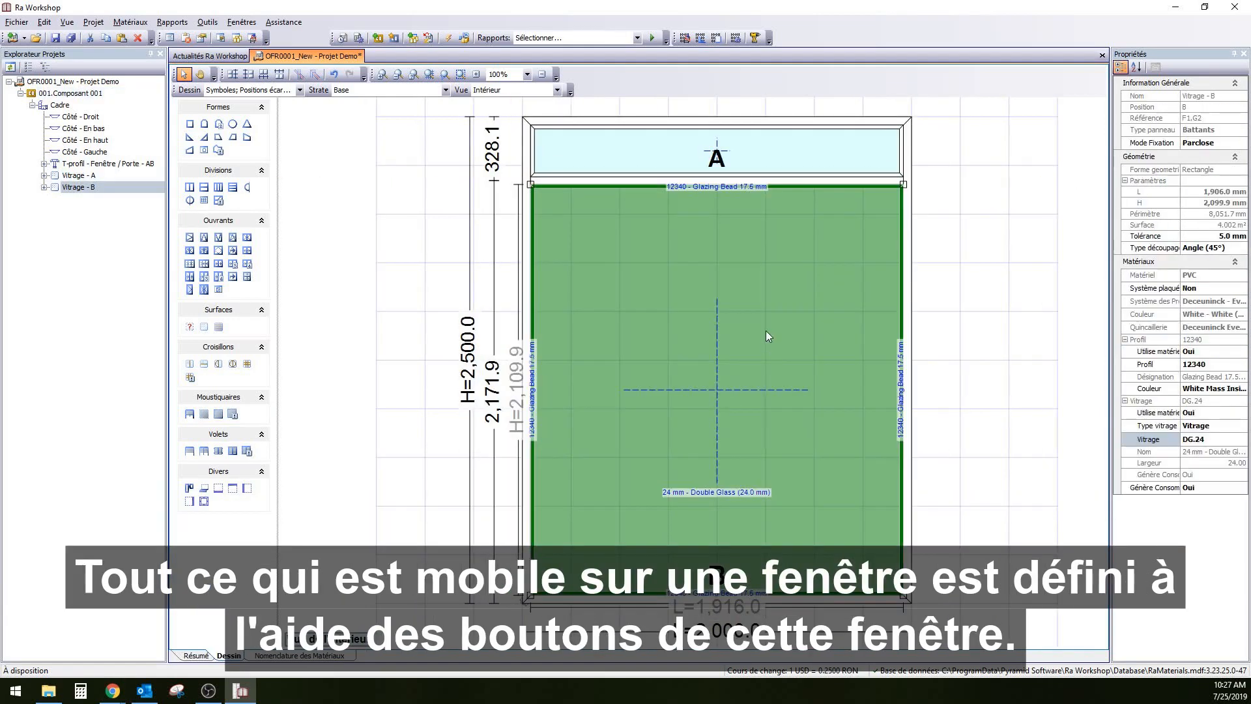
{"action": "left_click", "coordinate": [190, 187]}
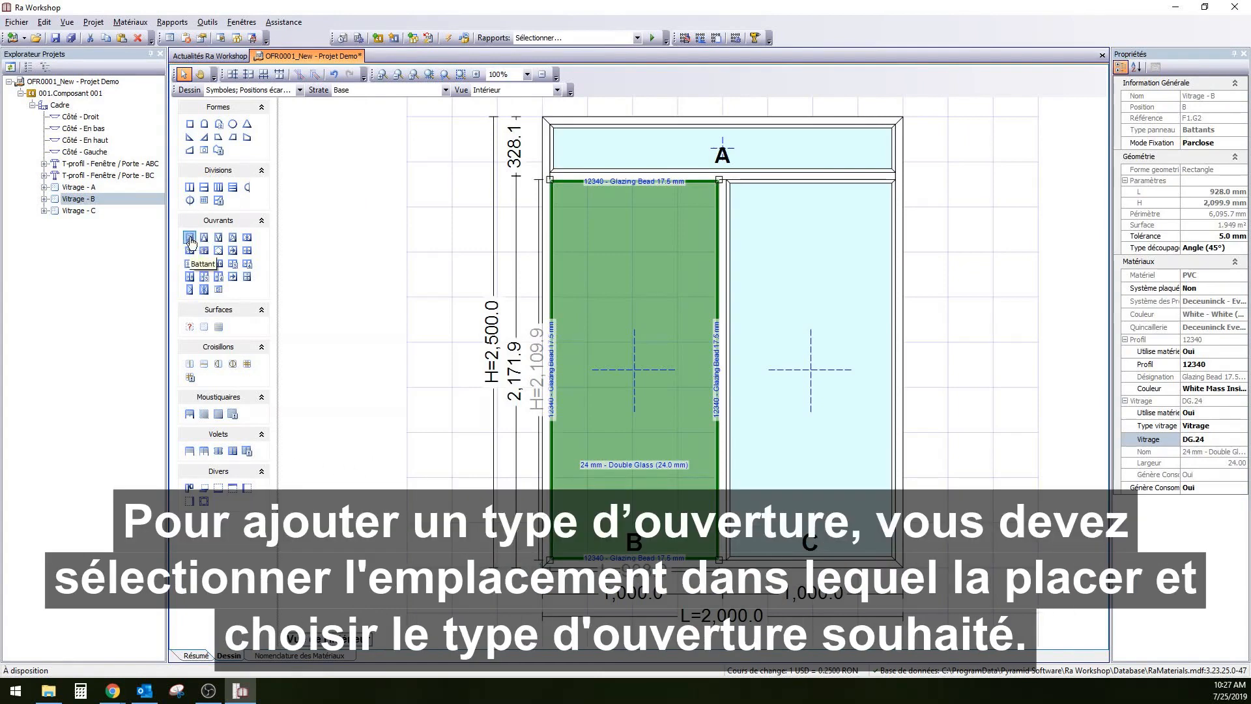
Add a tilt-and-turn sash (Oscillo-battant) to the lower right pane and set its opening side to Gauche
{"action": "left_click", "coordinate": [824, 301]}
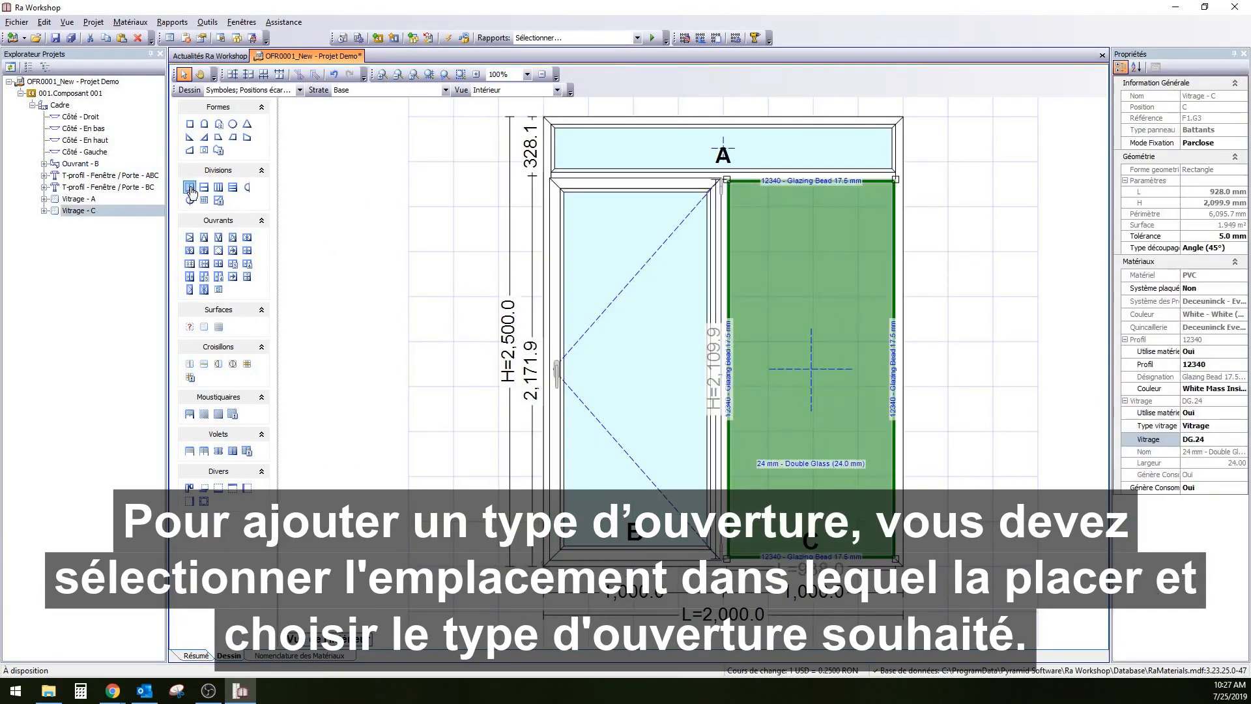
{"action": "left_click", "coordinate": [233, 239]}
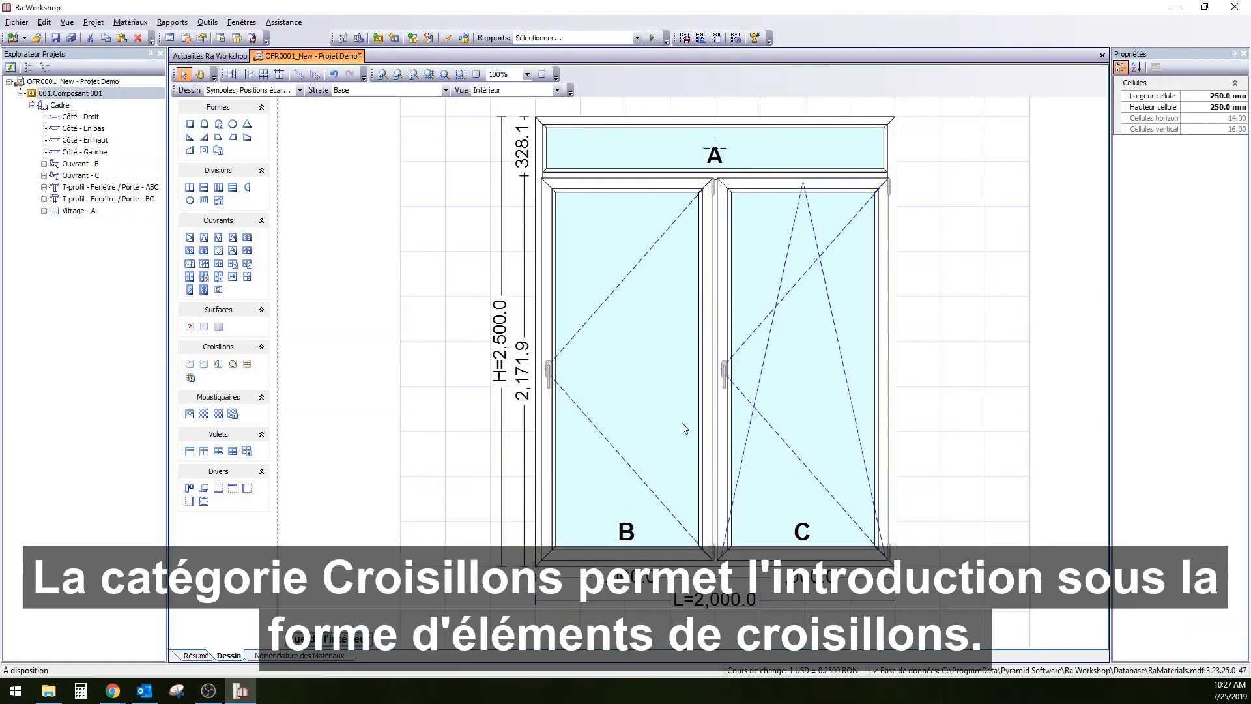
{"action": "left_click", "coordinate": [788, 187]}
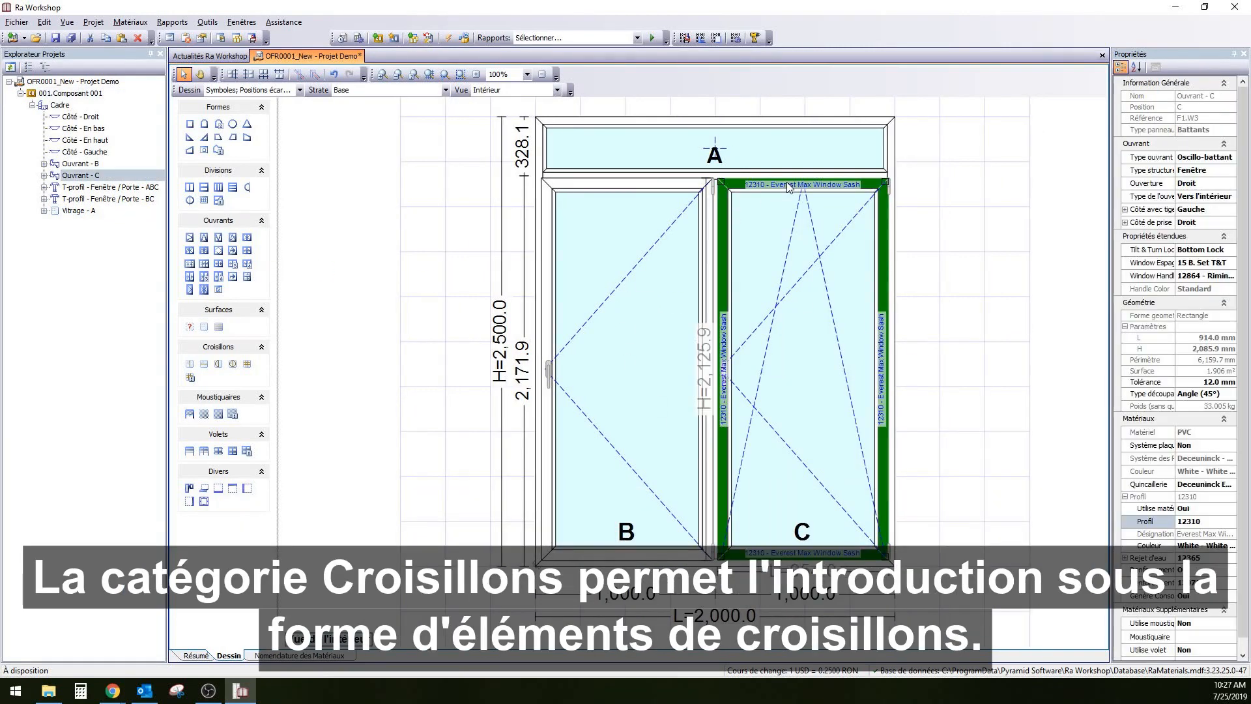
{"action": "double_click", "coordinate": [1196, 183]}
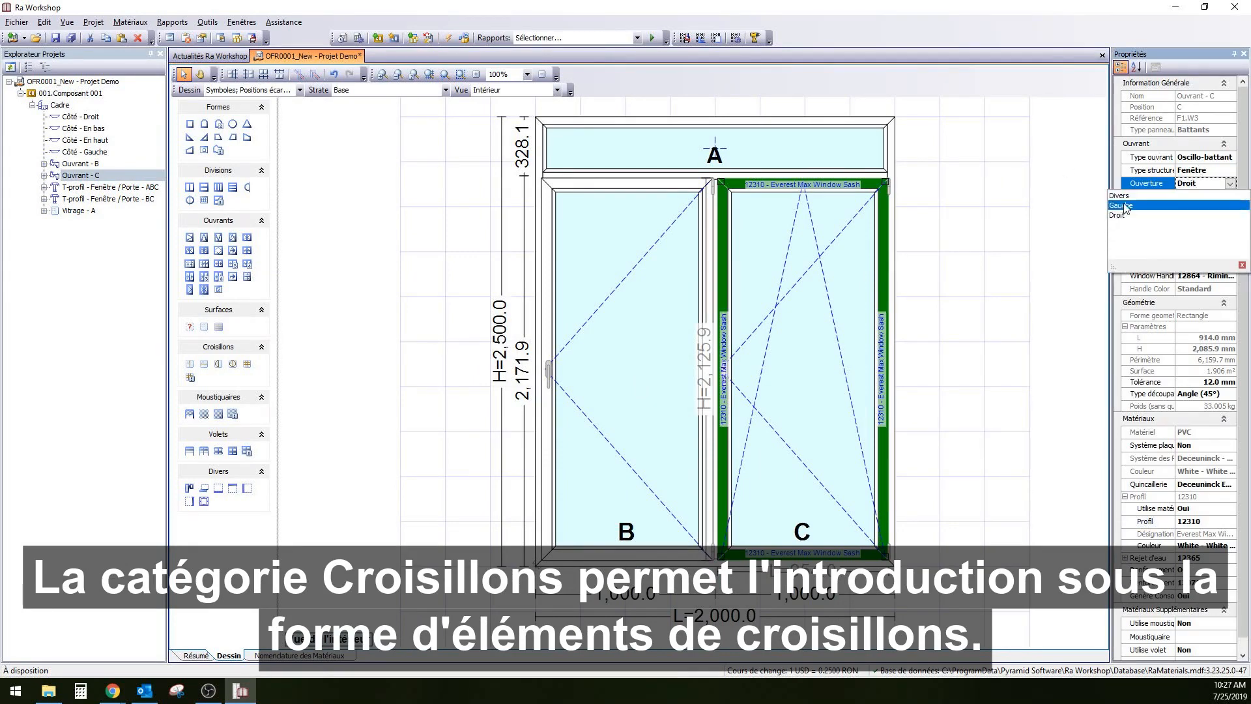
{"action": "left_click", "coordinate": [918, 244]}
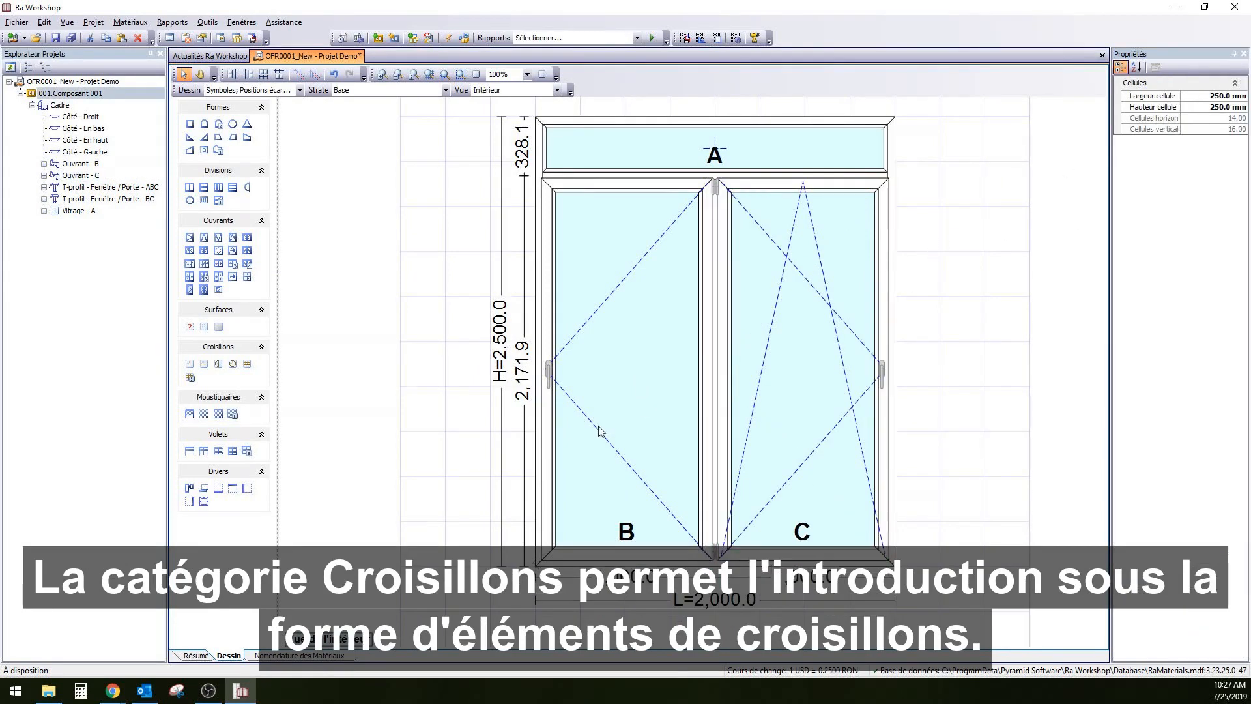
Set the height of the window's upper fixed section to 500 mm
{"action": "double_click", "coordinate": [521, 148]}
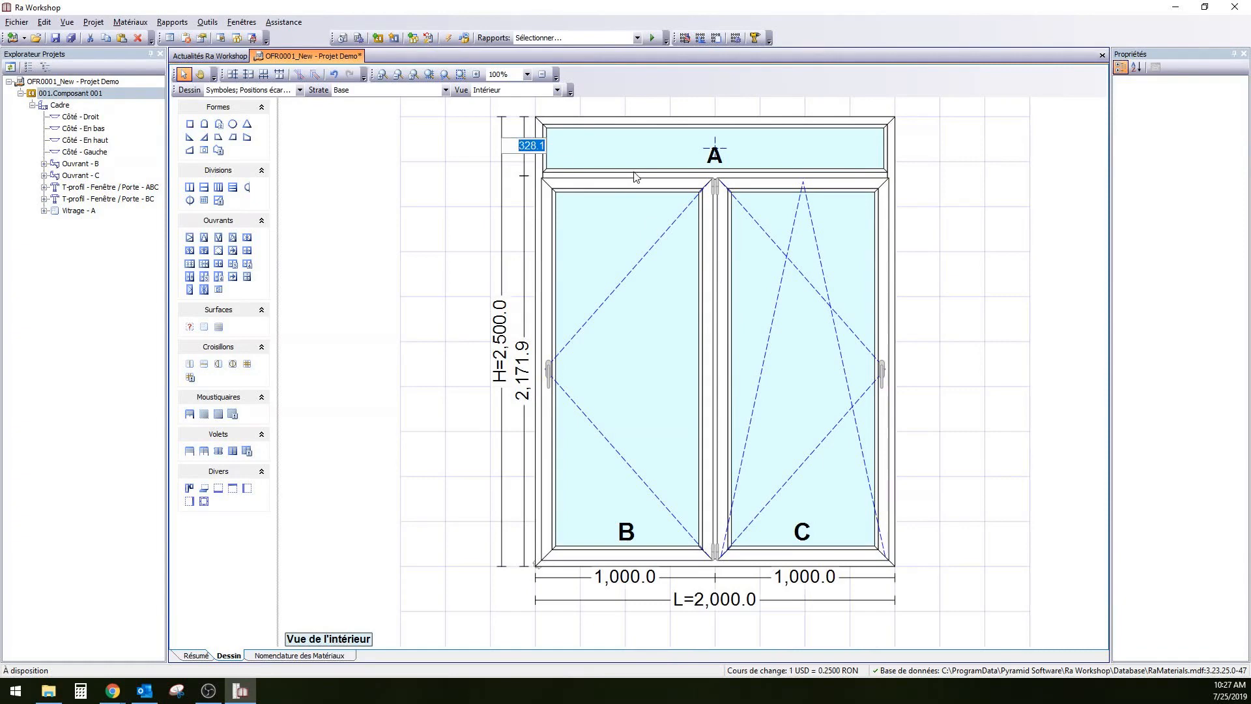
{"action": "type", "text": "500"}
{"action": "key", "text": "Return"}
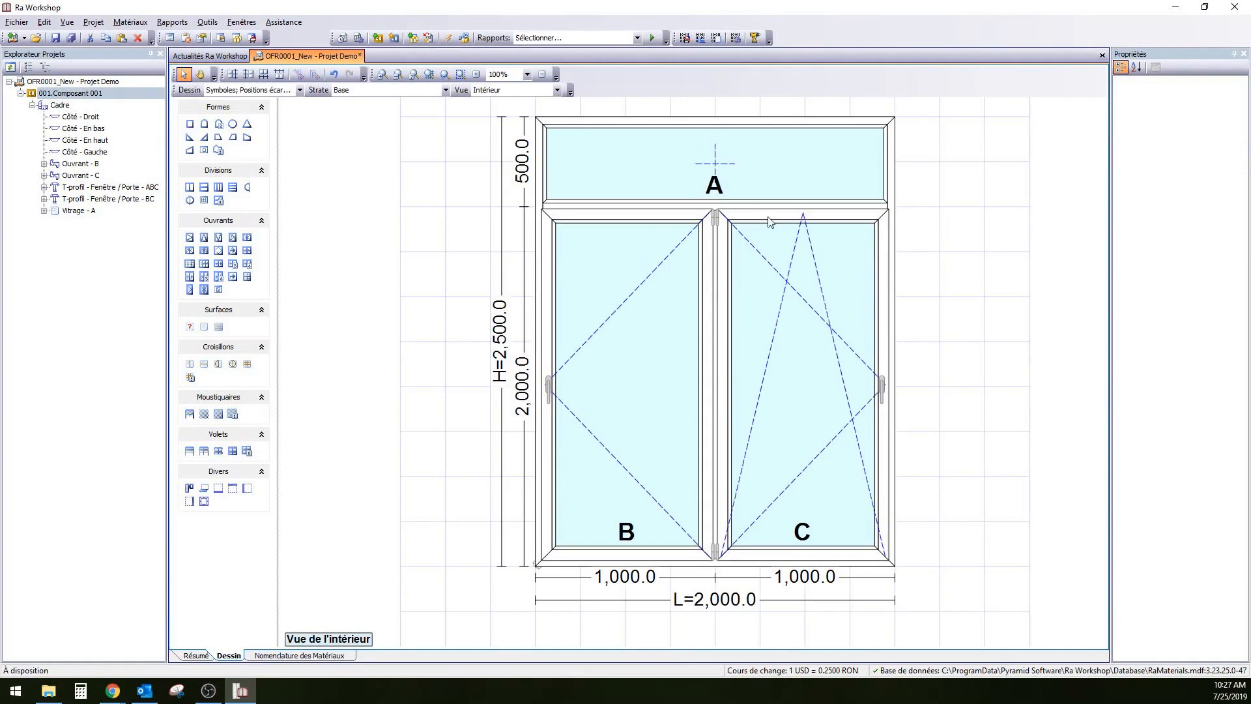
{"action": "left_click", "coordinate": [943, 217]}
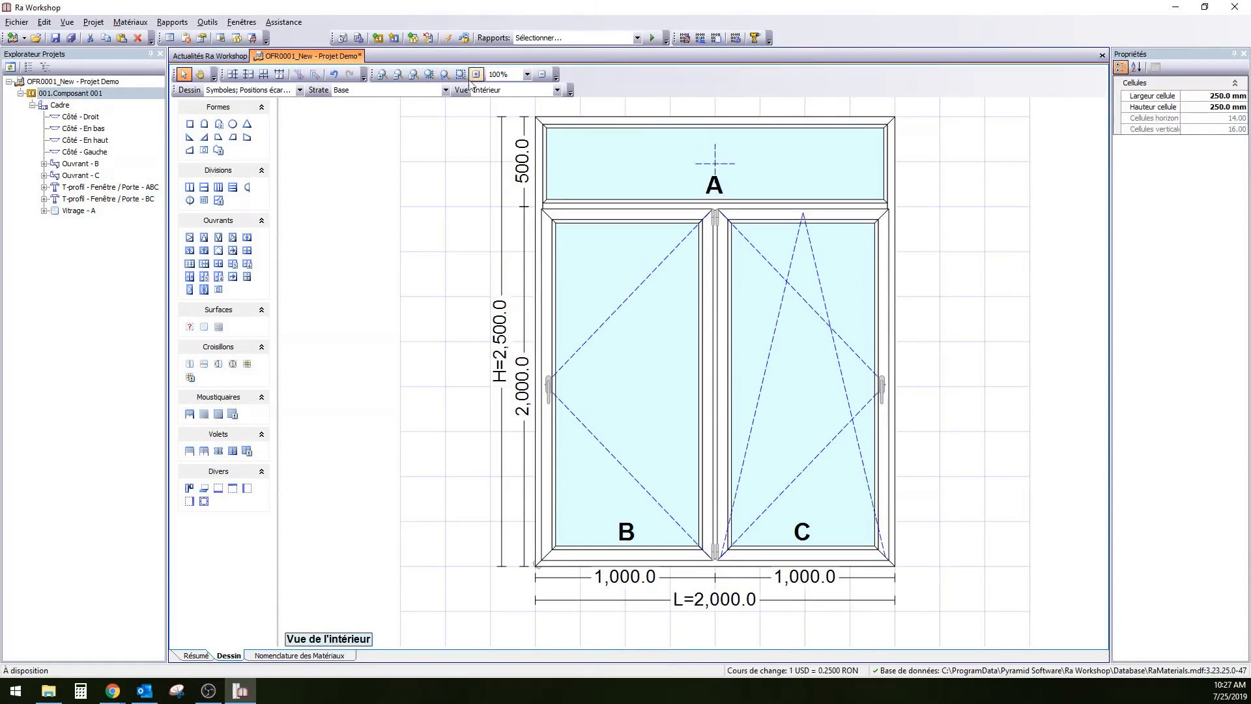
Add a second component to the project and place a 1,800 × 1,500 mm window with two casement sashes in it
{"action": "left_click", "coordinate": [377, 37]}
{"action": "left_click", "coordinate": [21, 94]}
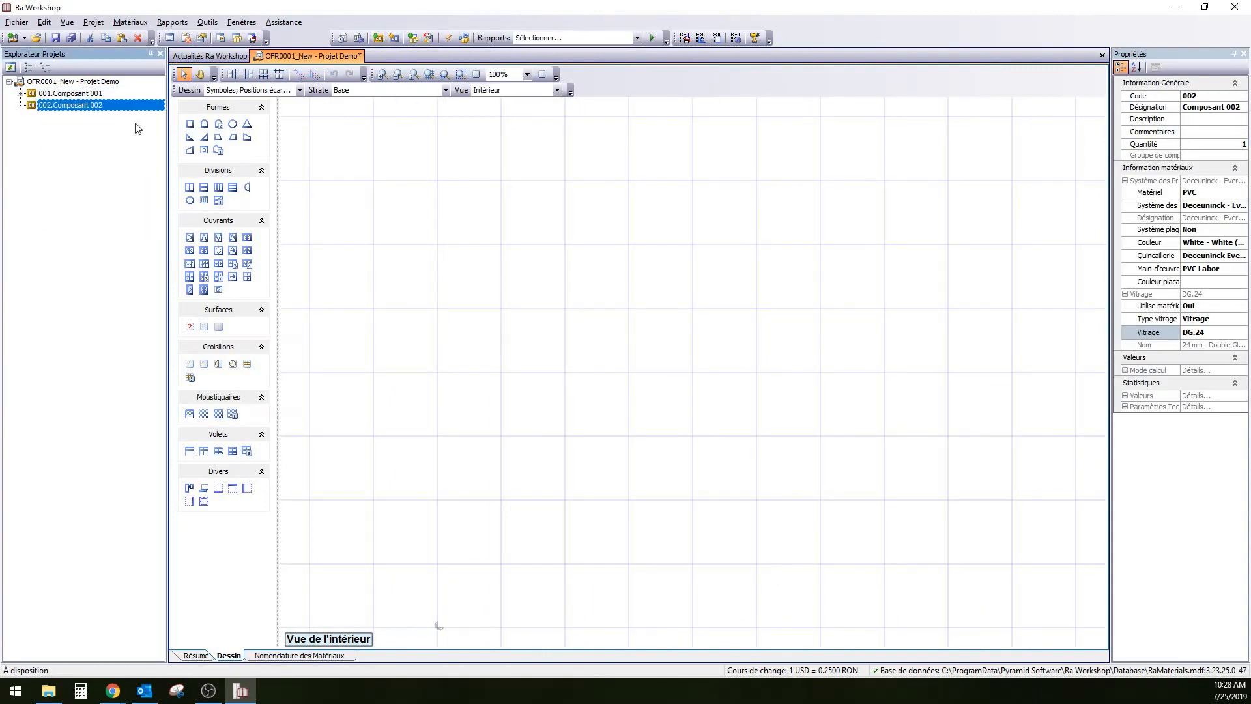
{"action": "left_click", "coordinate": [248, 237]}
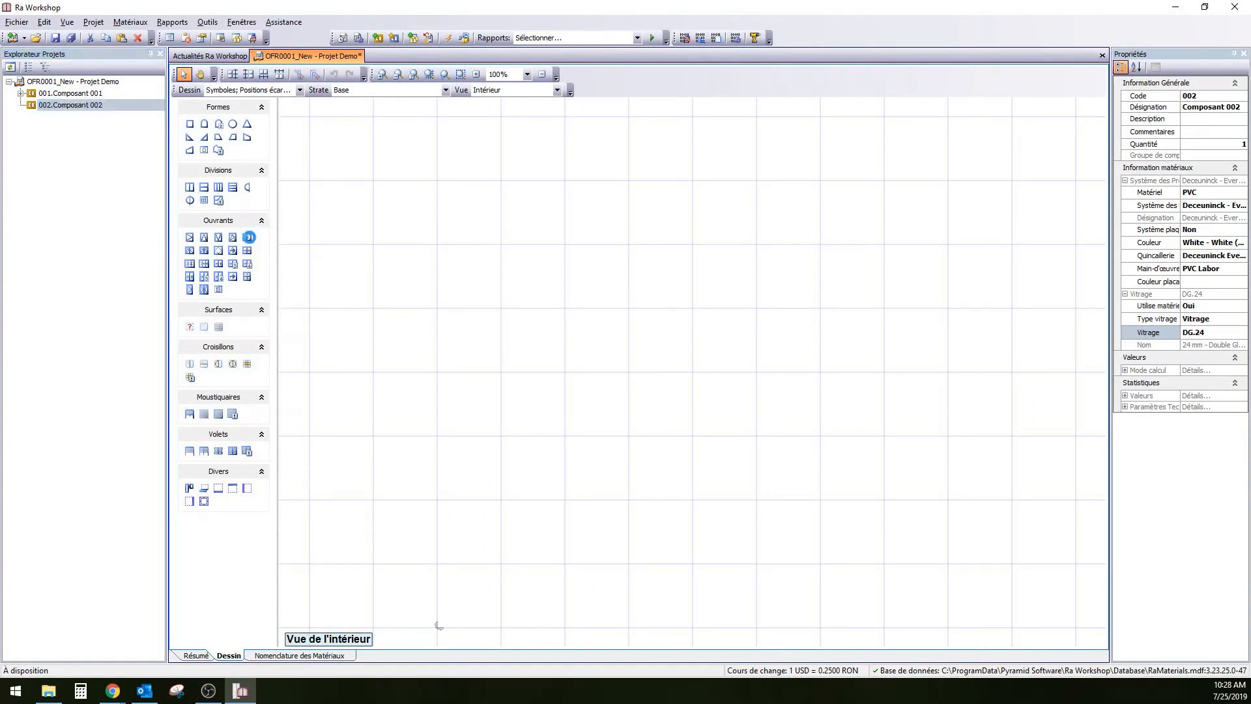
{"action": "left_click", "coordinate": [589, 254]}
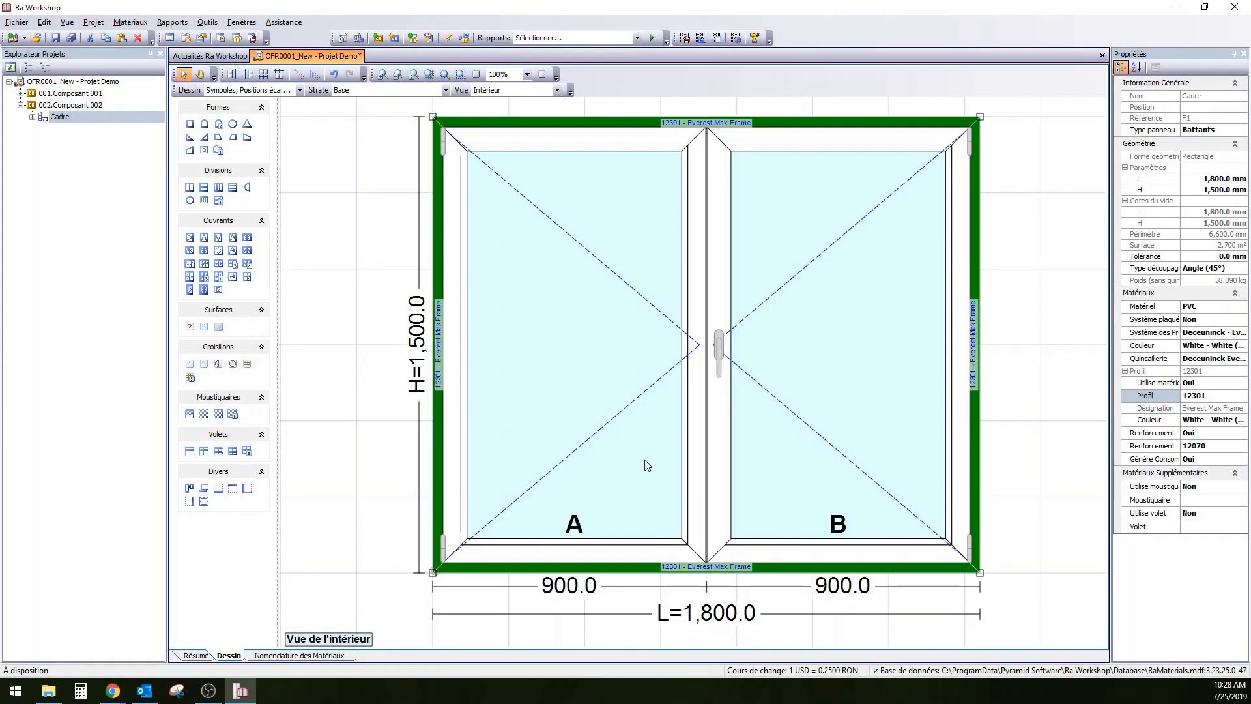
{"action": "left_click", "coordinate": [1073, 128]}
Set the colour of the whole second component to Golden Oak
{"action": "left_click", "coordinate": [51, 120]}
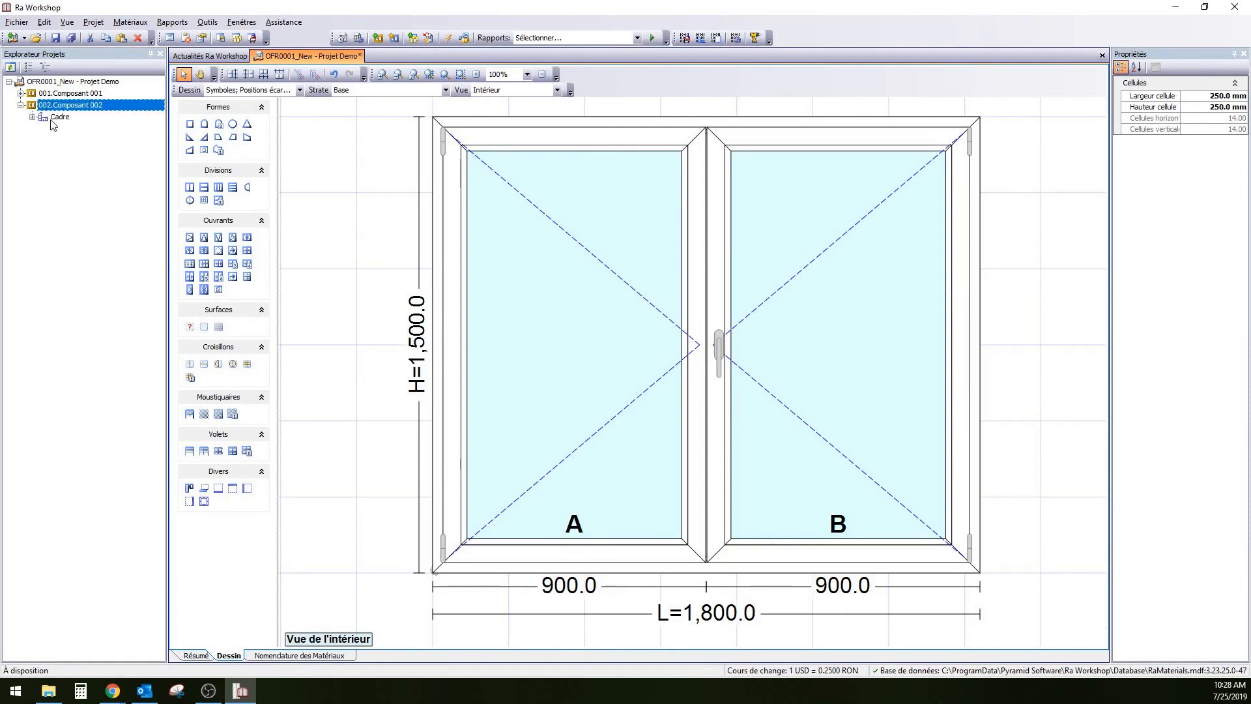
{"action": "left_click", "coordinate": [79, 105]}
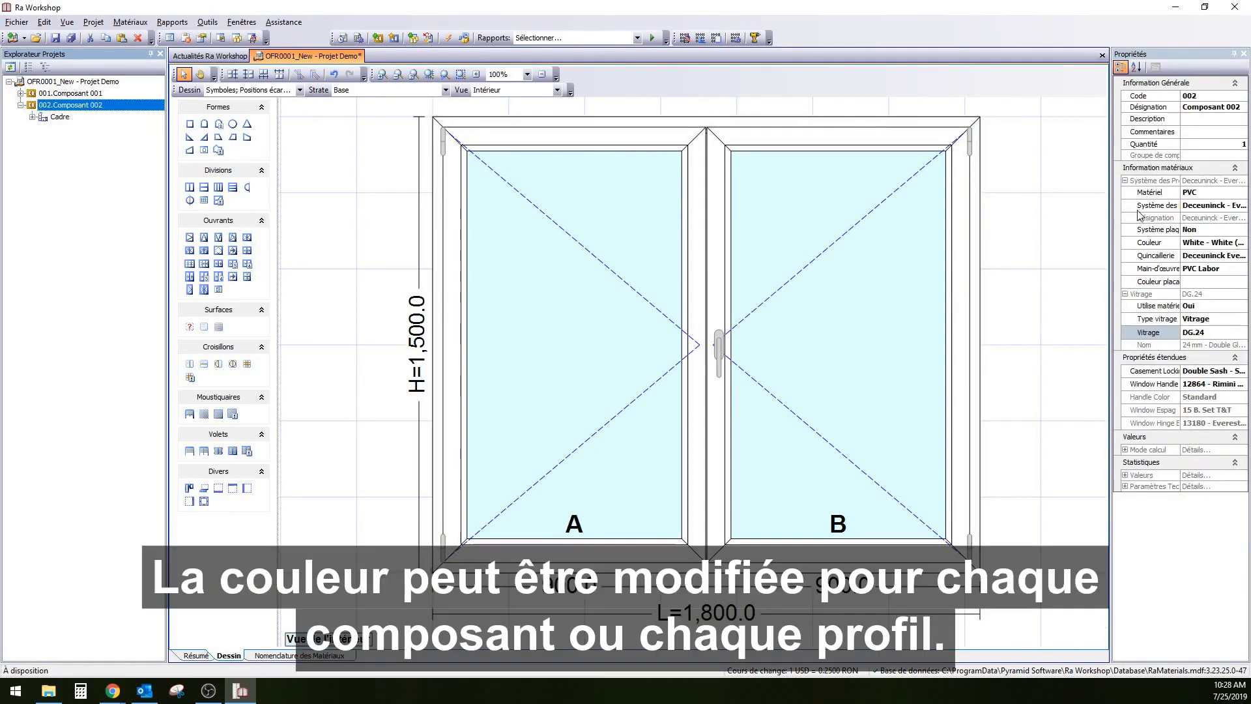
{"action": "left_click", "coordinate": [1208, 244]}
{"action": "left_click", "coordinate": [1129, 273]}
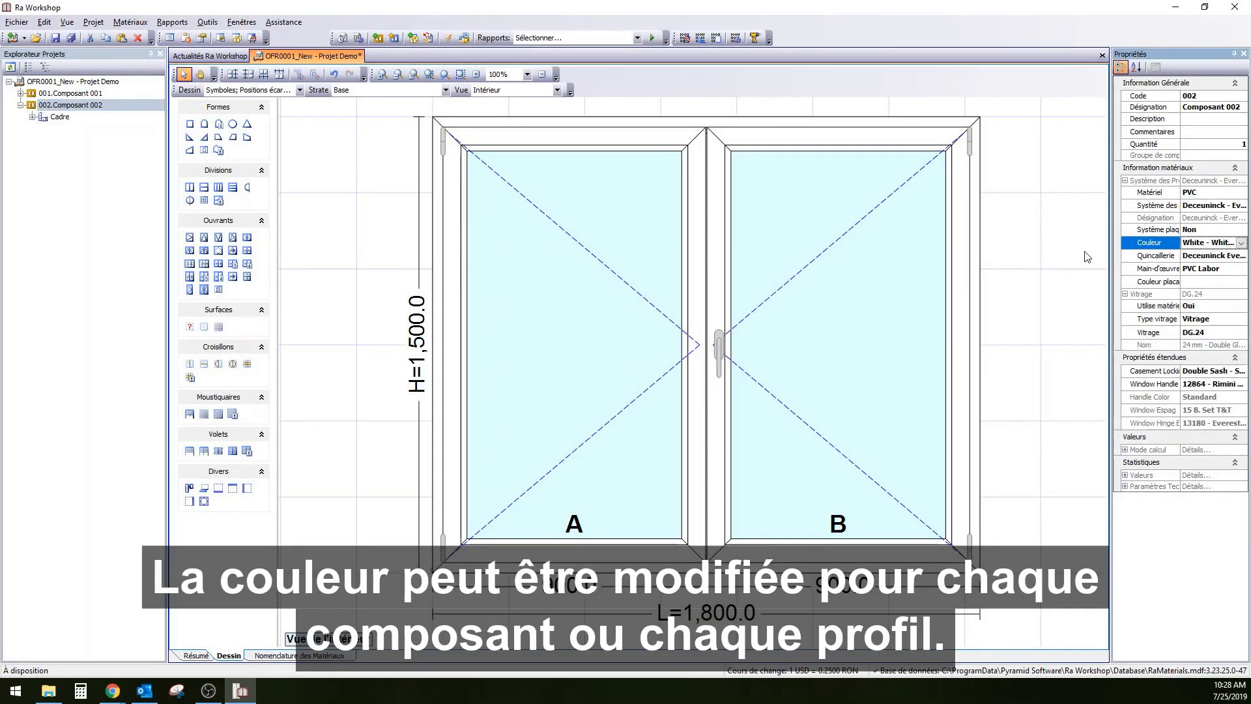
{"action": "left_click", "coordinate": [1075, 254]}
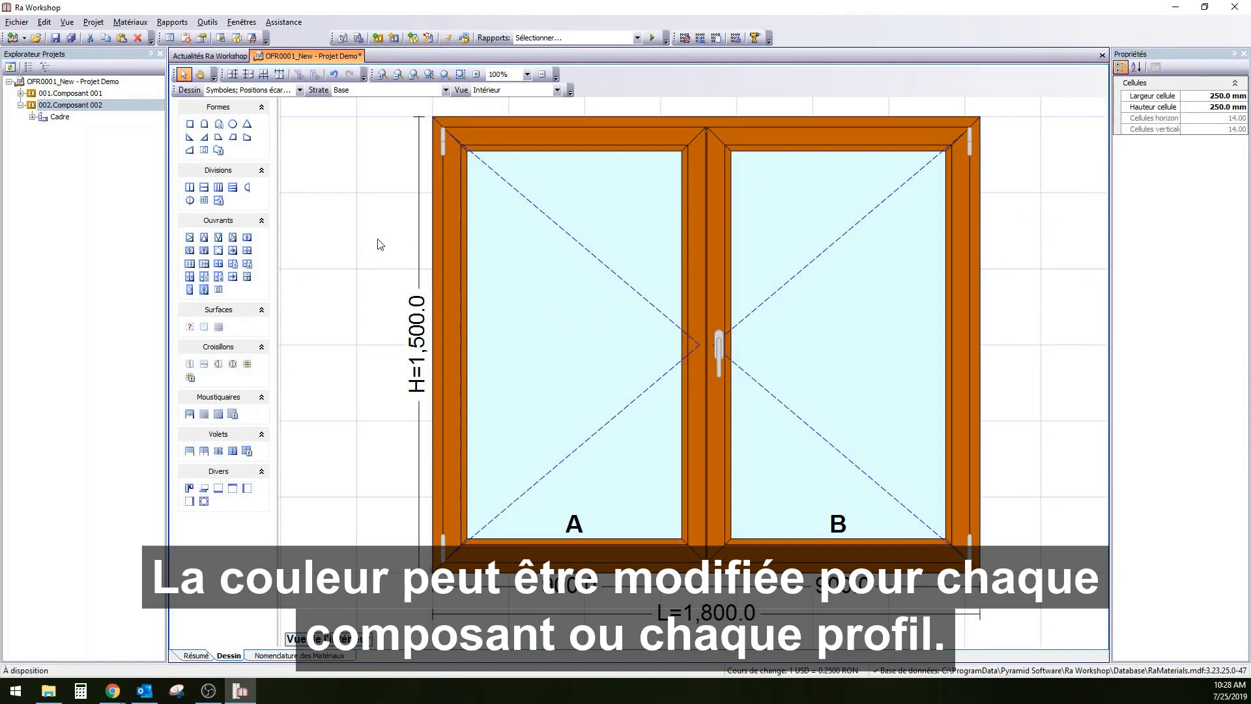
{"action": "left_click", "coordinate": [361, 235]}
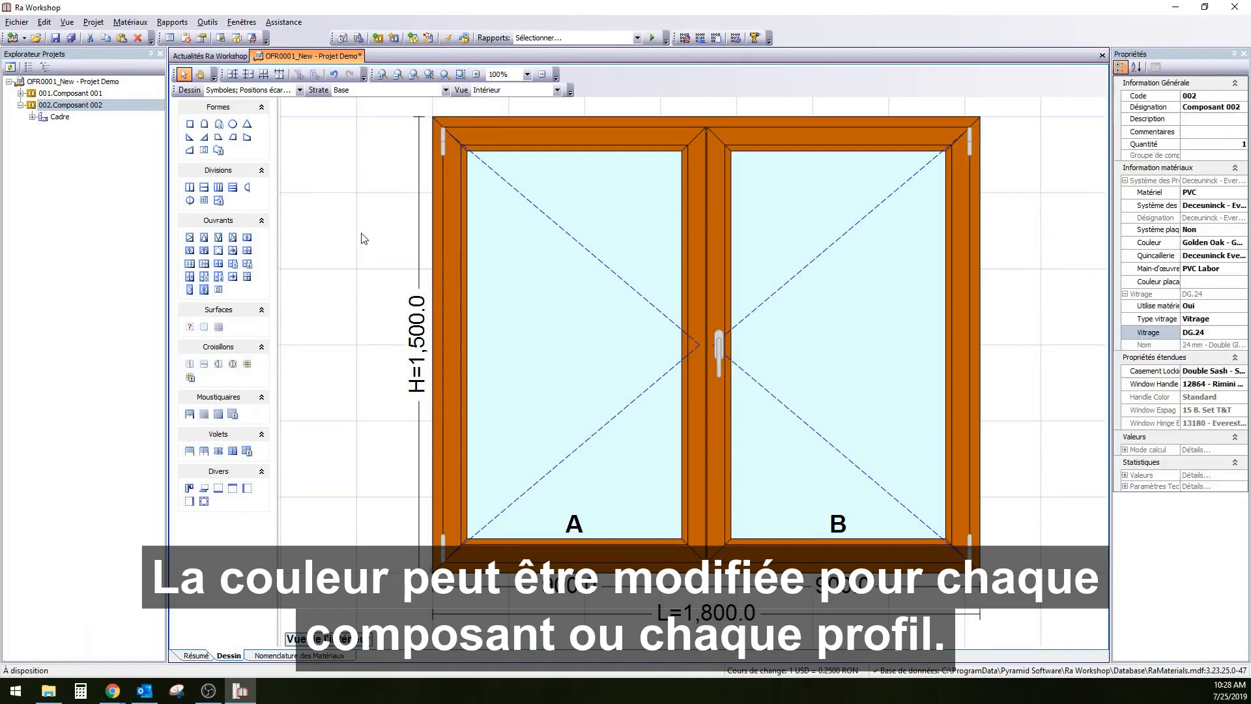
Add a third component and place a two-sash sliding door, 1,800 mm wide and 2,000 mm high, in it
{"action": "left_click", "coordinate": [390, 38]}
{"action": "left_click", "coordinate": [21, 105]}
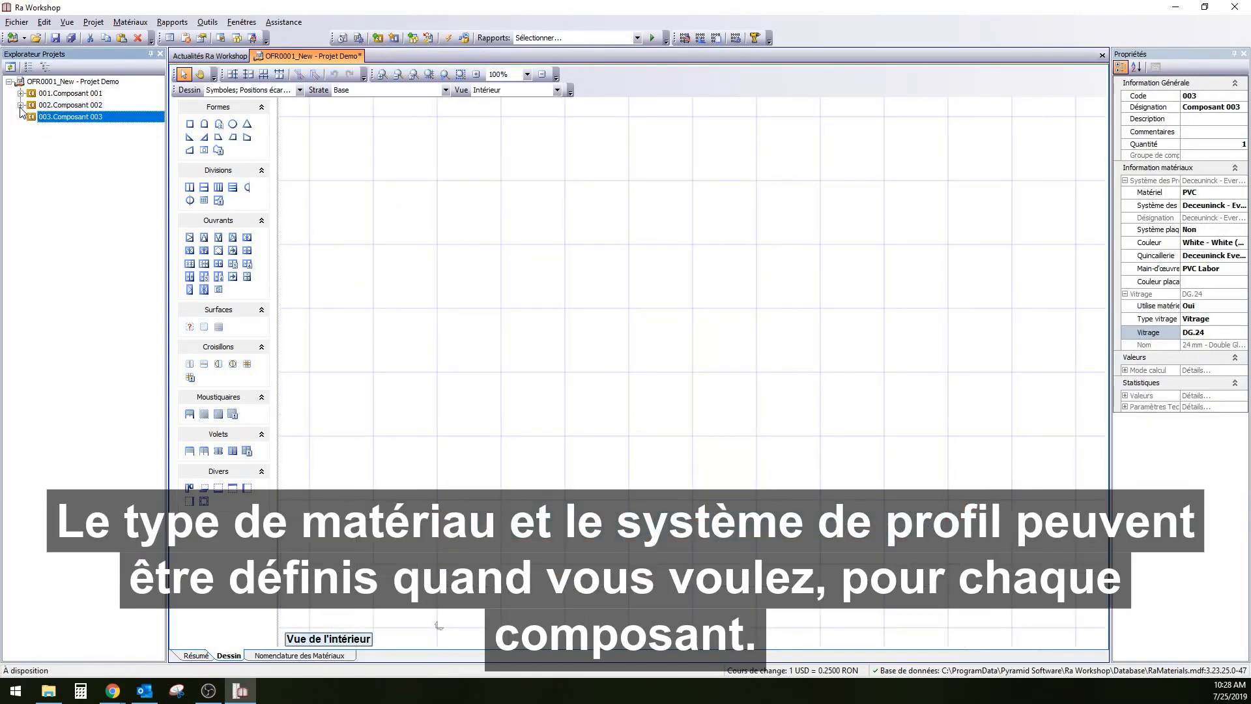
{"action": "left_click", "coordinate": [189, 277]}
{"action": "left_click", "coordinate": [580, 246]}
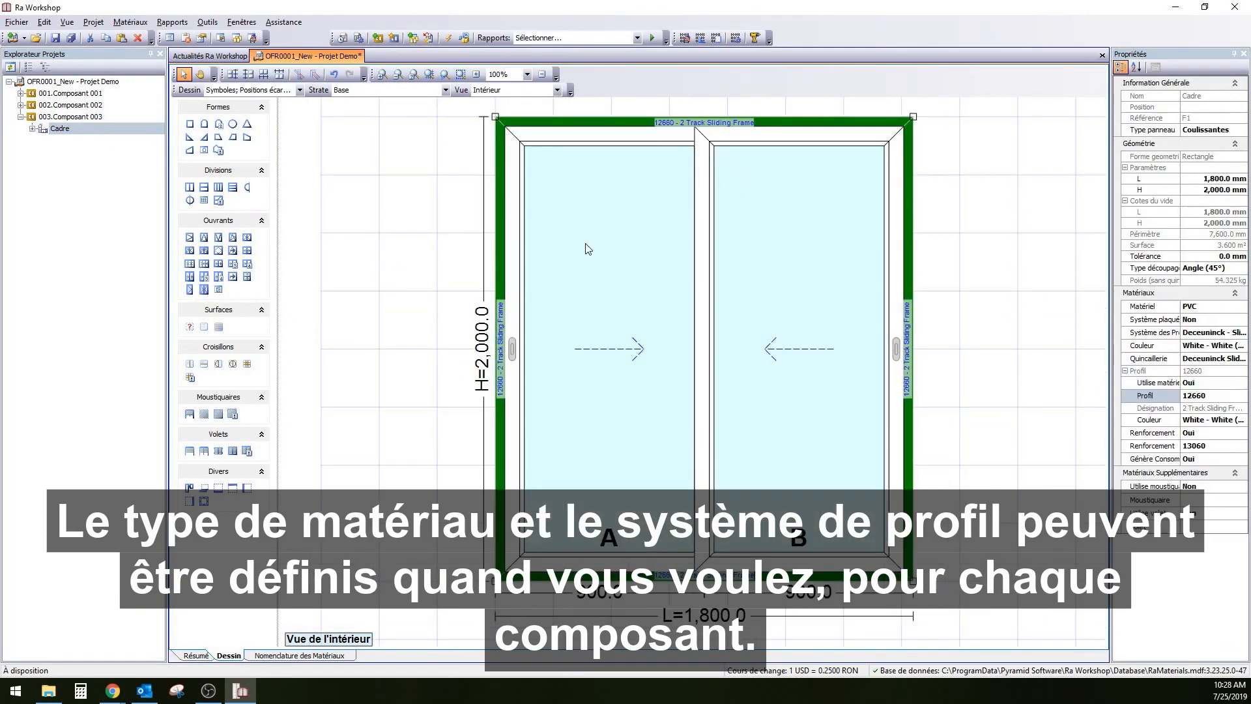
{"action": "left_click", "coordinate": [410, 222]}
Set the sliding door's overall width to 3,000 mm and its number of sashes to 4
{"action": "left_click", "coordinate": [593, 144]}
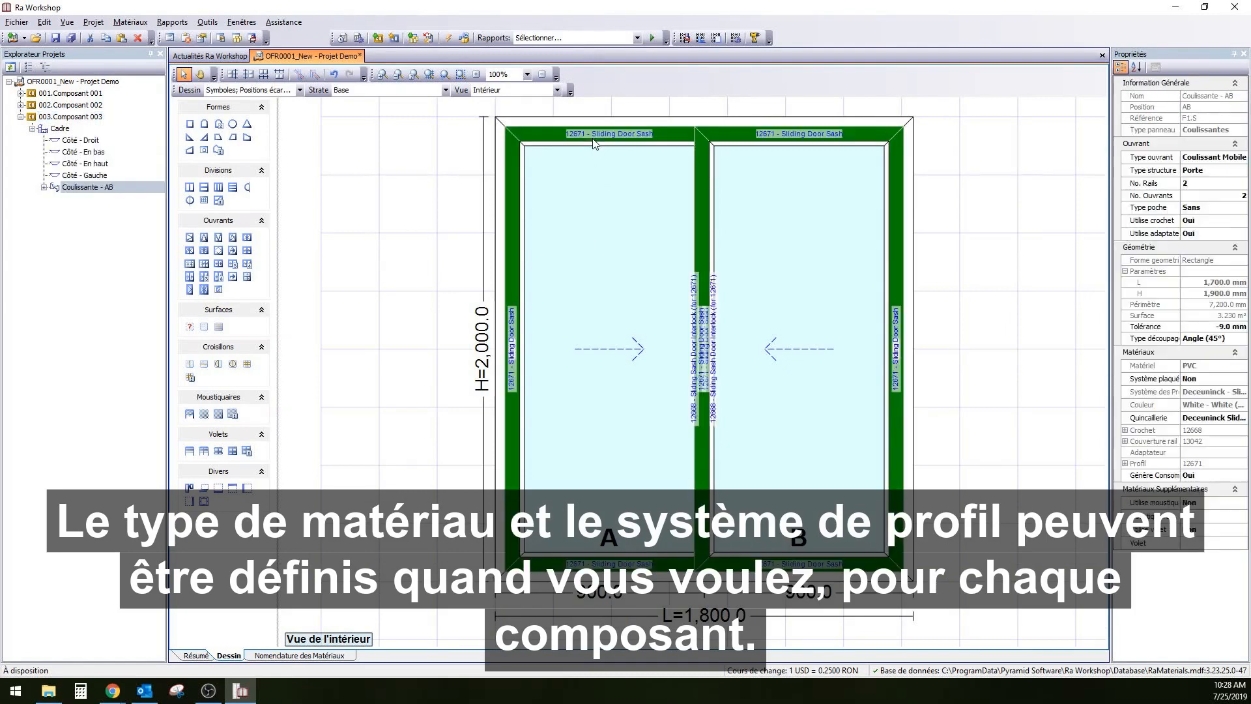
{"action": "double_click", "coordinate": [734, 615]}
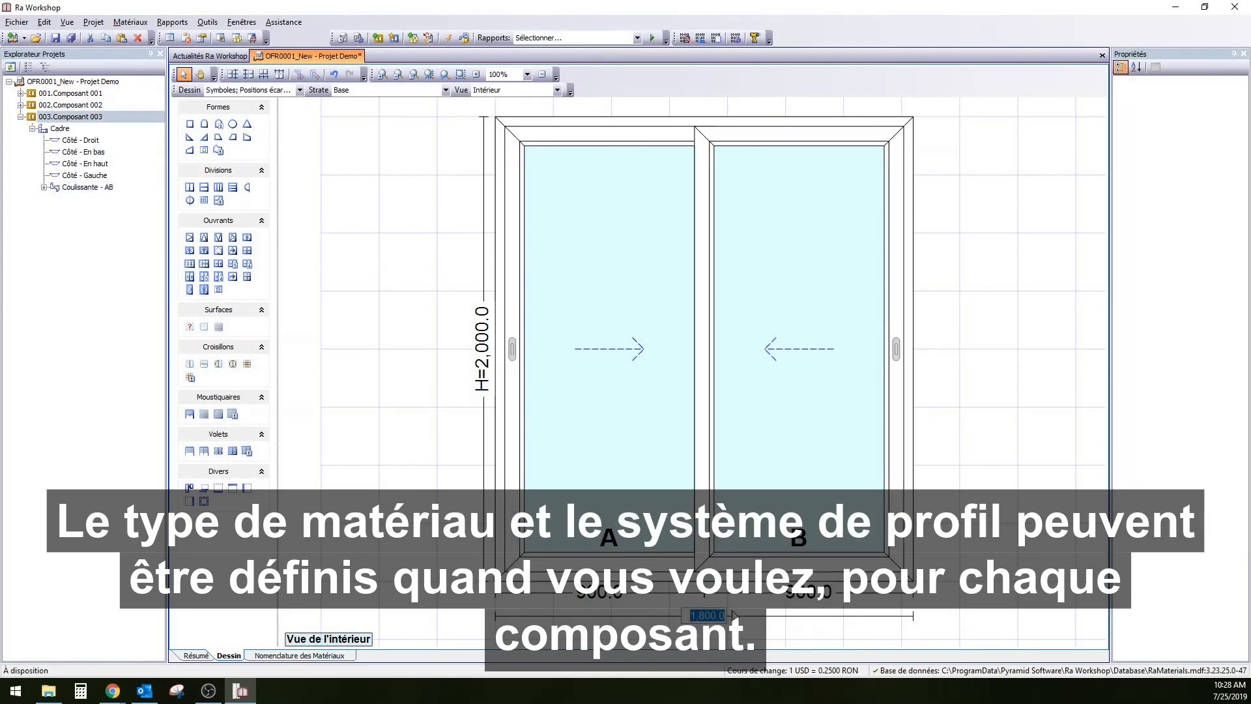
{"action": "type", "text": "3000"}
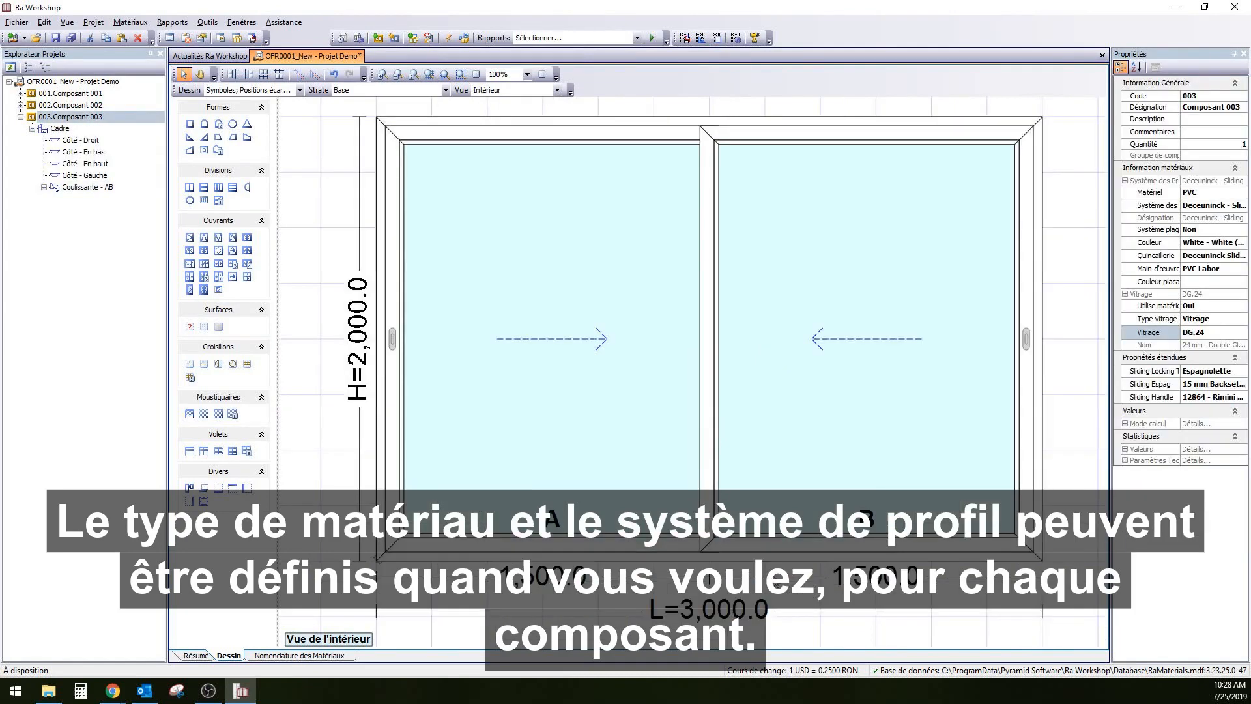
{"action": "left_click", "coordinate": [658, 139]}
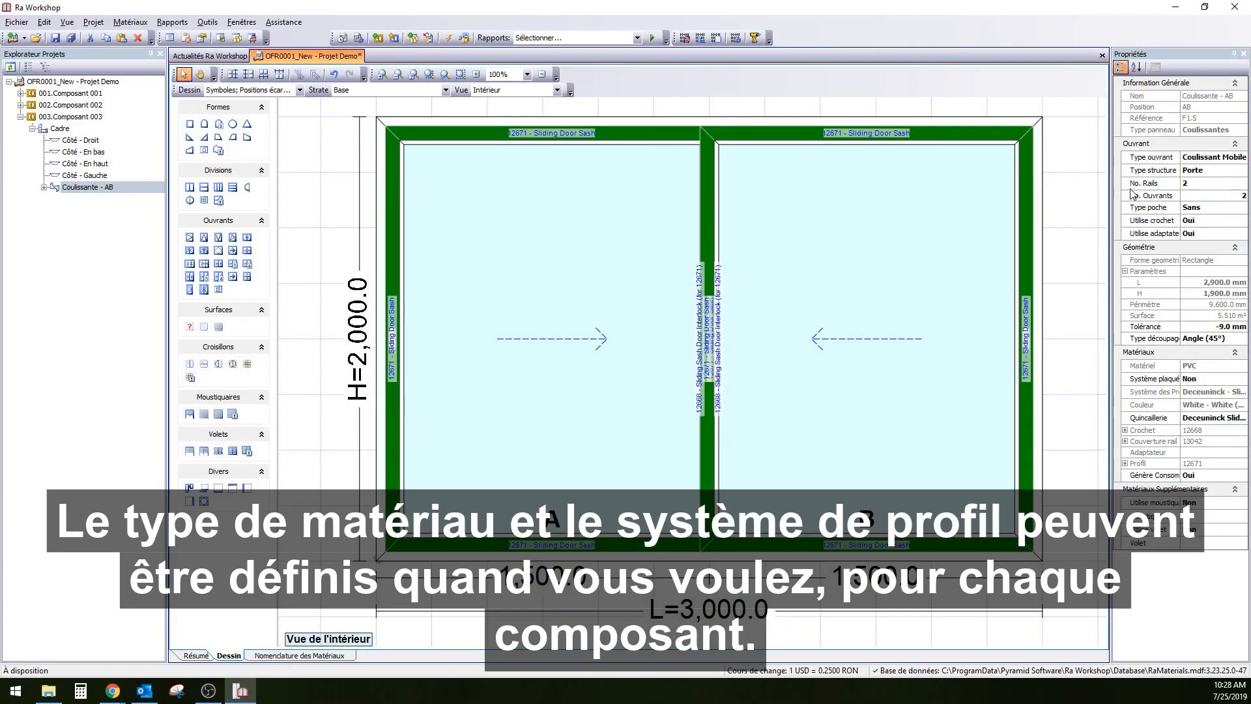
{"action": "left_click", "coordinate": [1209, 195]}
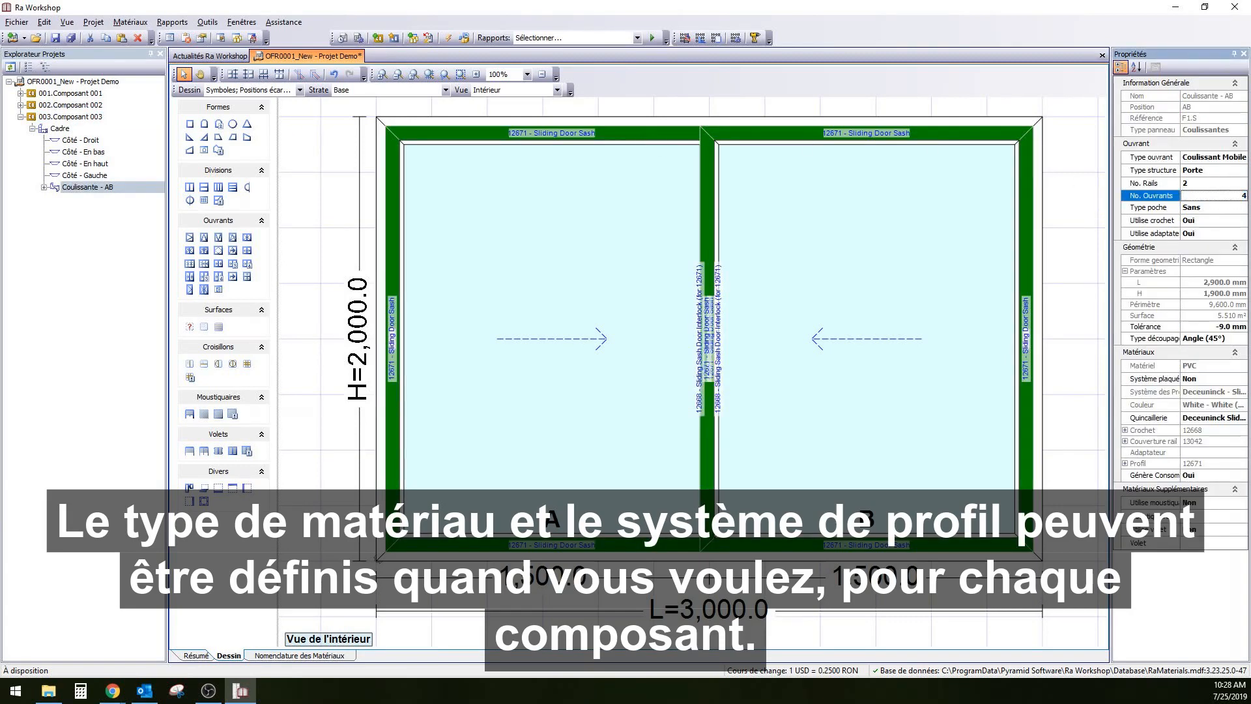
{"action": "type", "text": "4"}
{"action": "key", "text": "Return"}
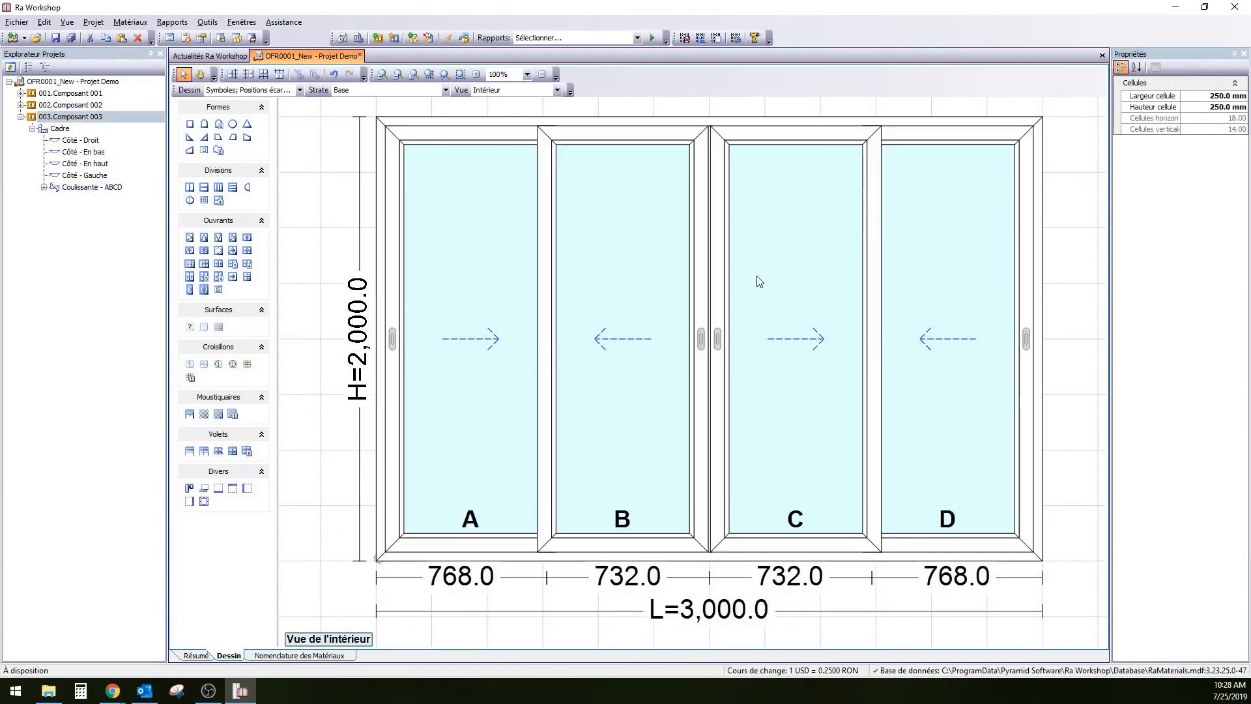
Change the sliding door's leftmost sash A to the fixed type Coulissant Fixe
{"action": "left_click", "coordinate": [463, 135]}
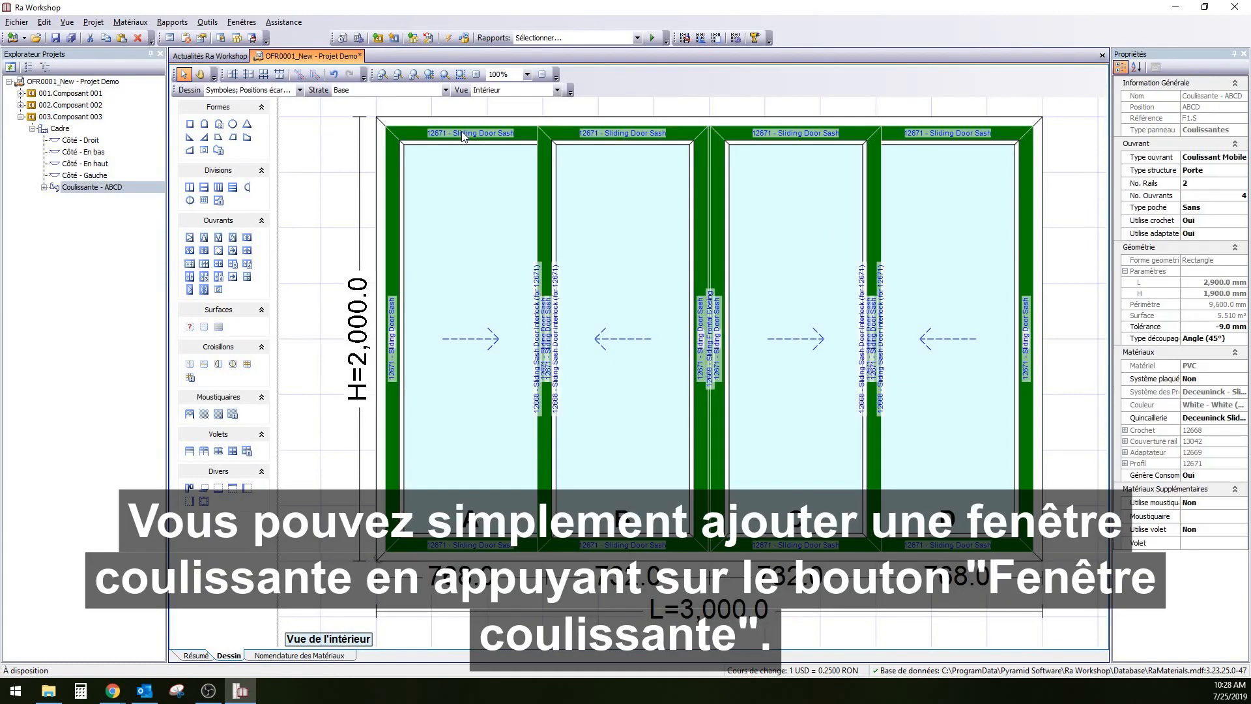
{"action": "left_click", "coordinate": [498, 139]}
{"action": "left_click", "coordinate": [1199, 160]}
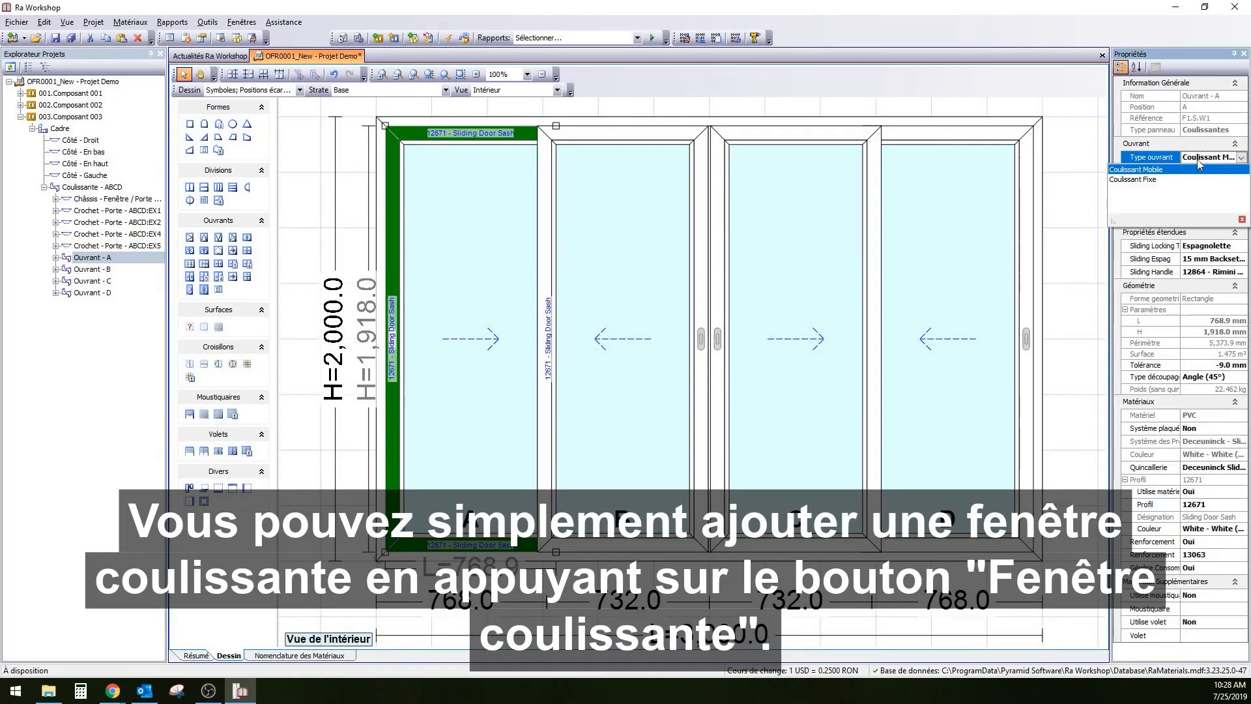
{"action": "left_click", "coordinate": [1132, 179]}
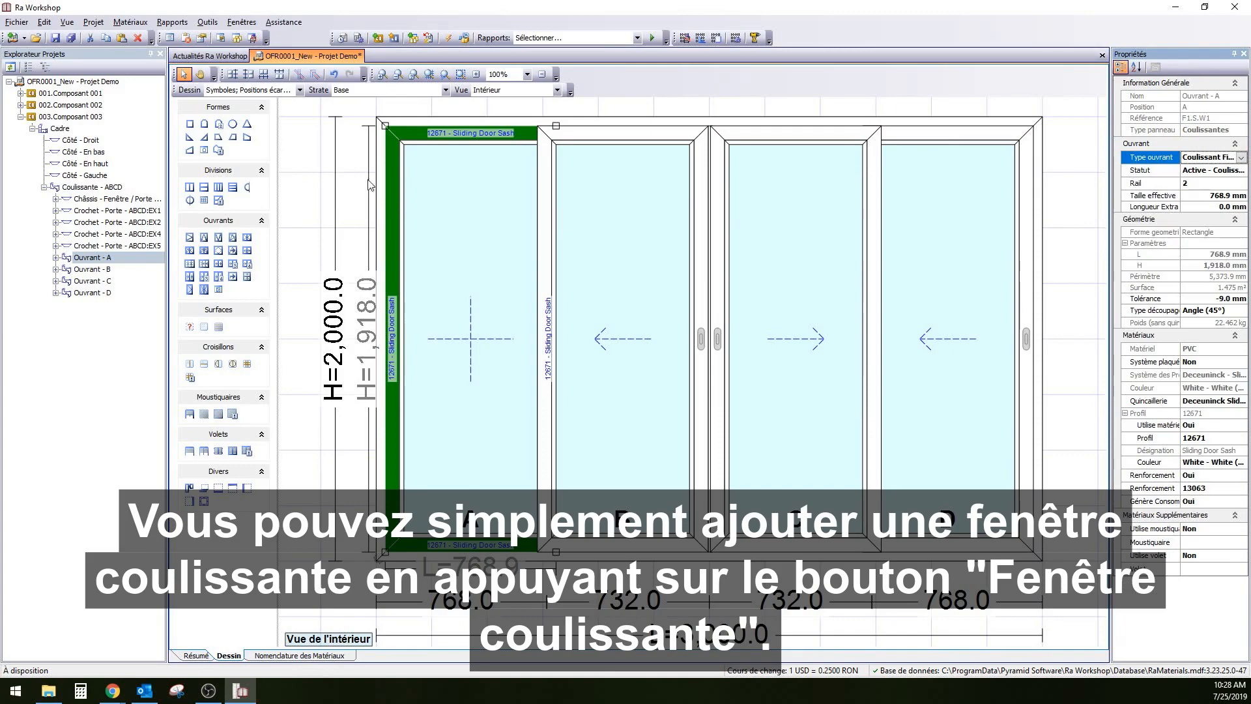
{"action": "left_click", "coordinate": [312, 167]}
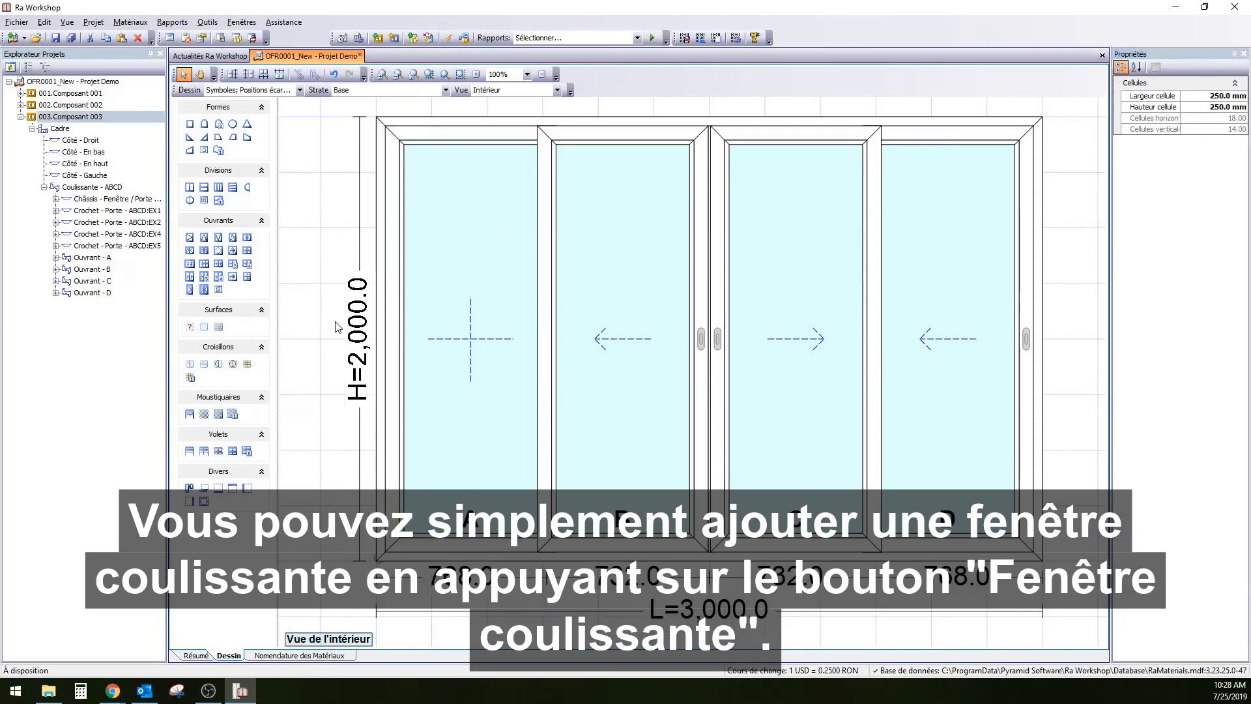
Set the sliding door's overall height to 2,500 mm
{"action": "double_click", "coordinate": [363, 327]}
{"action": "key", "text": "Delete"}
{"action": "type", "text": "2,500.0"}
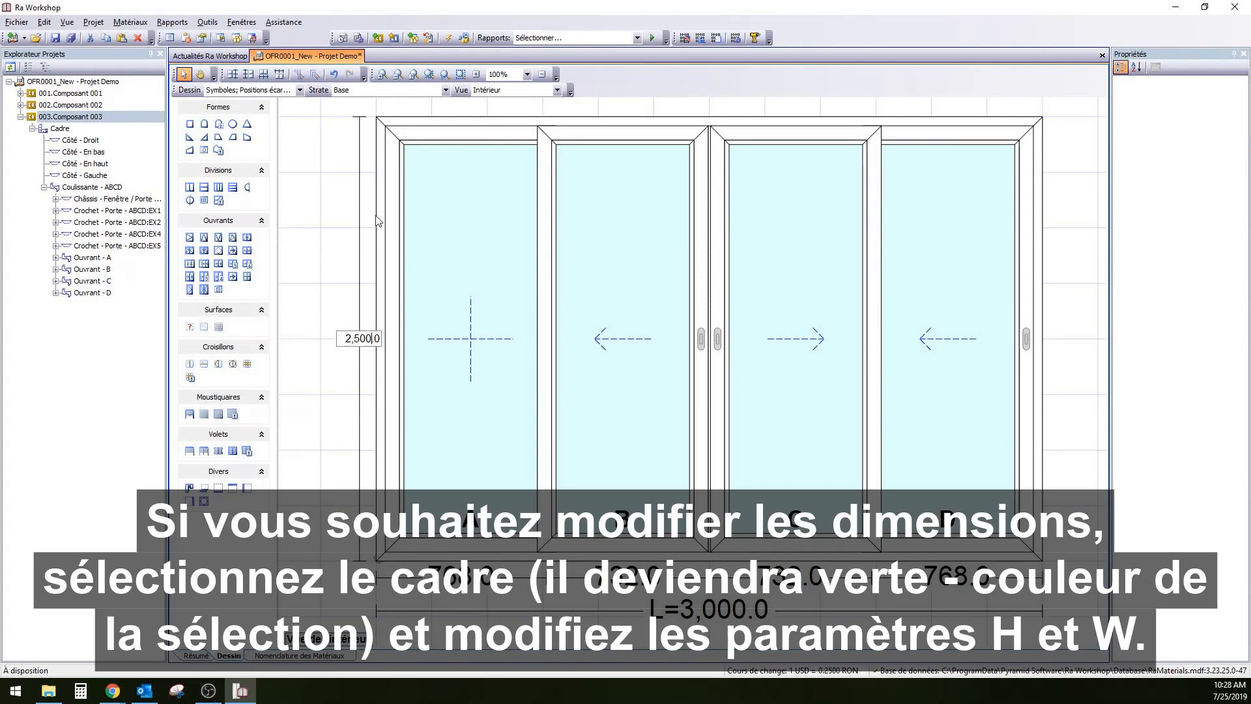
{"action": "key", "text": "Return"}
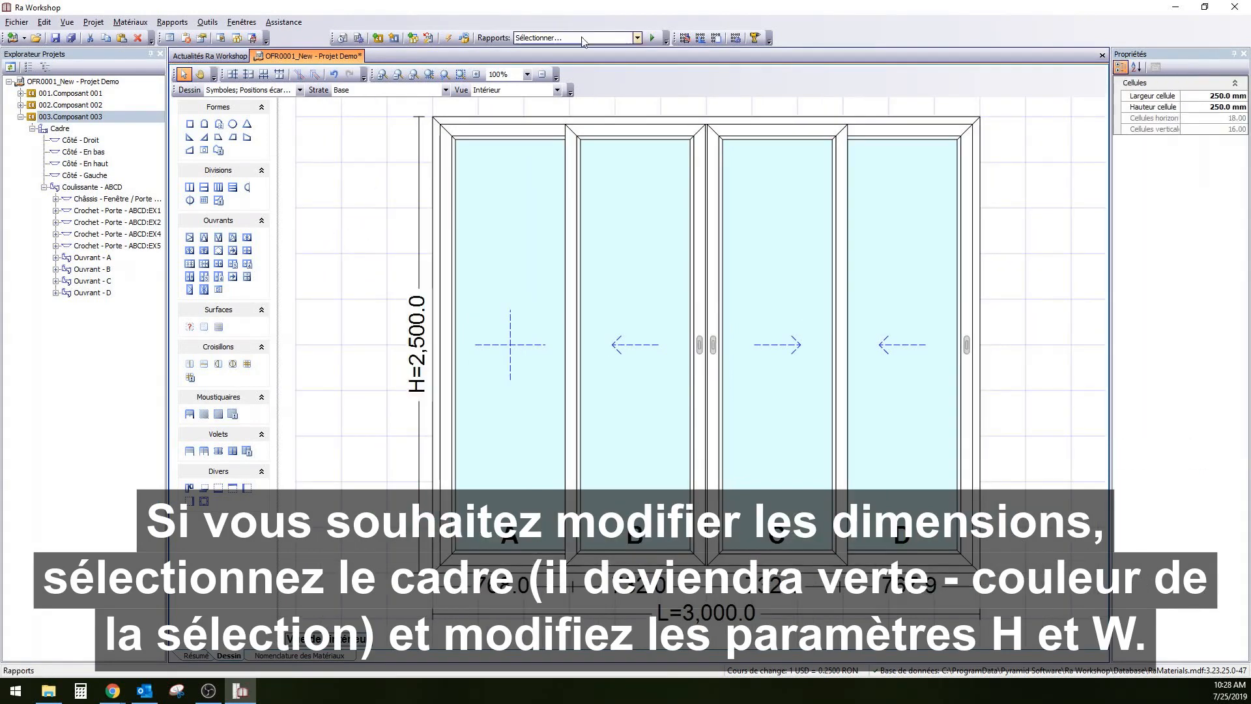
Add a fourth component and place a three-track sliding window with three sashes, 1,800 × 1,500 mm, in it
{"action": "left_click", "coordinate": [378, 38]}
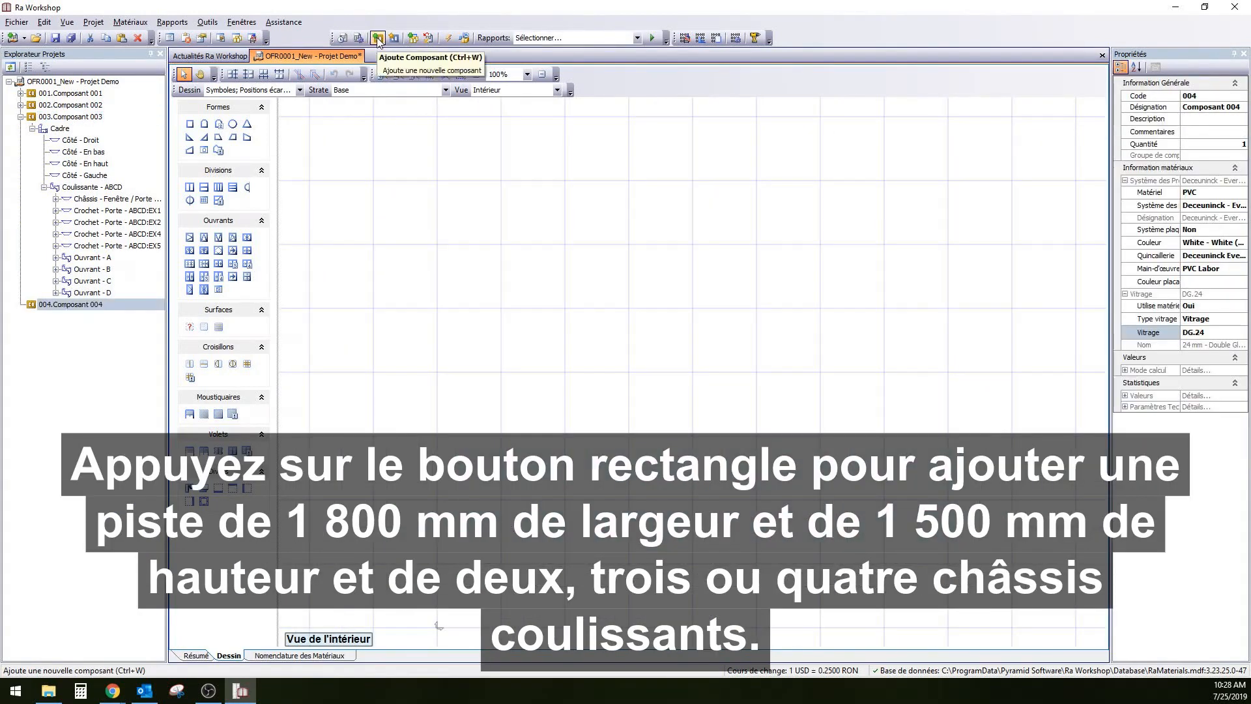
{"action": "left_click", "coordinate": [238, 265]}
{"action": "left_click", "coordinate": [542, 233]}
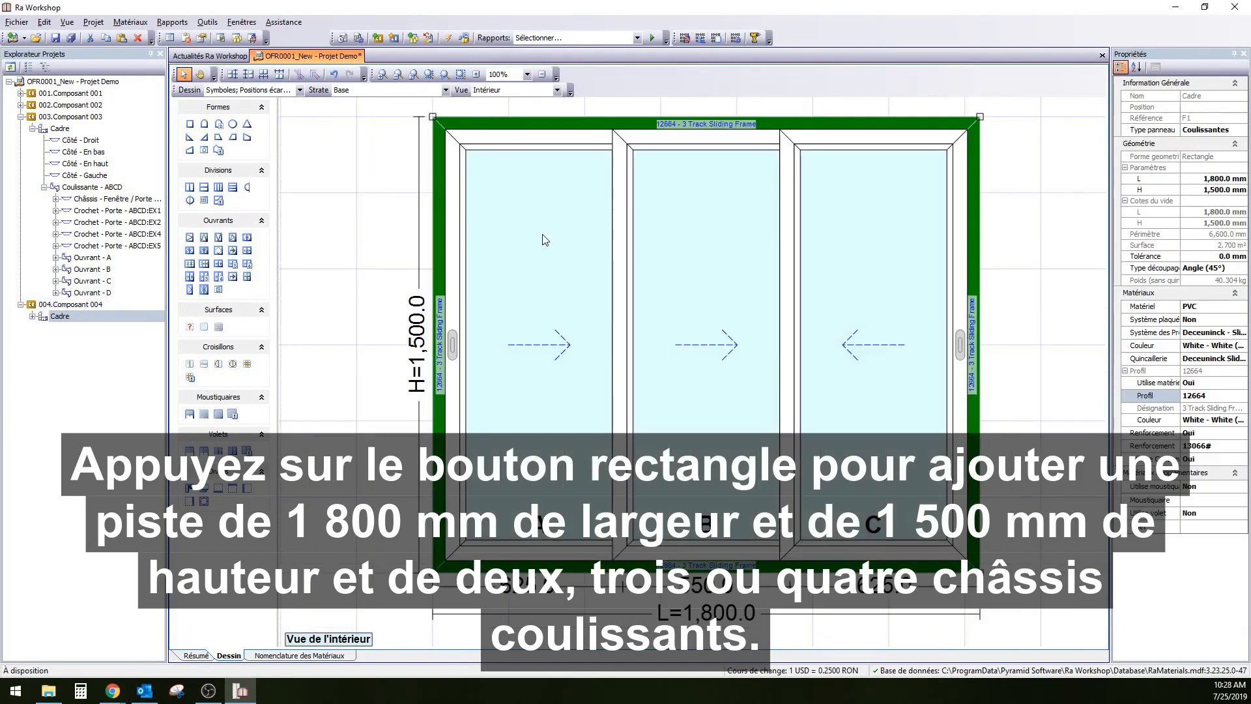
Add a fifth component and place a single-leaf door, 1,000 mm wide and 2,000 mm high, in it
{"action": "left_click", "coordinate": [378, 37]}
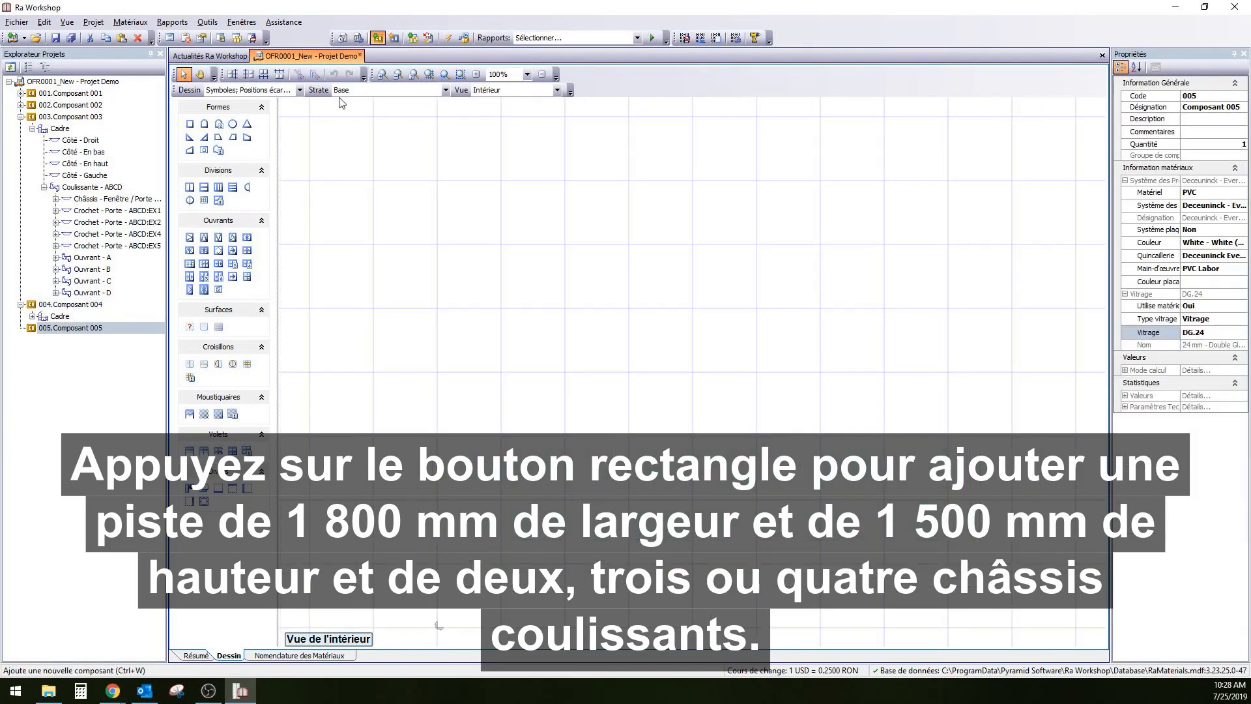
{"action": "left_click", "coordinate": [188, 288]}
{"action": "left_click", "coordinate": [426, 272]}
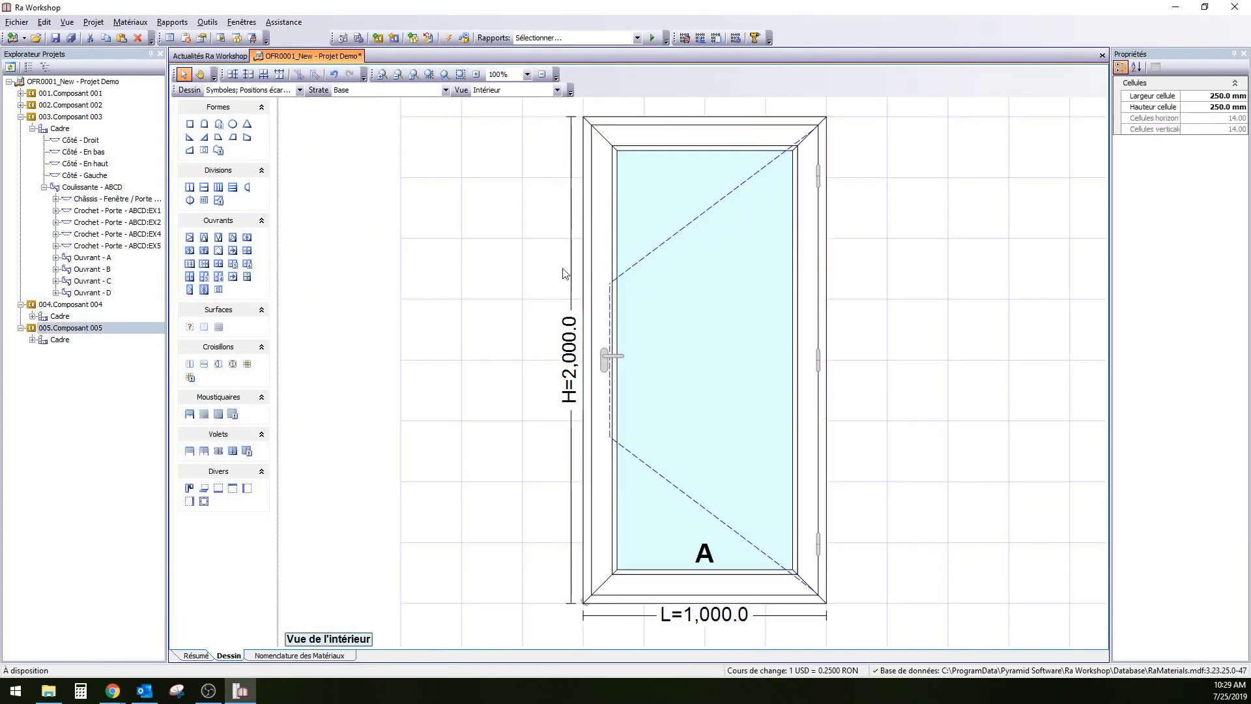
Divide the door's glazing with a semicircular profile at mid-height on the handle side of the leaf
{"action": "left_click", "coordinate": [657, 435]}
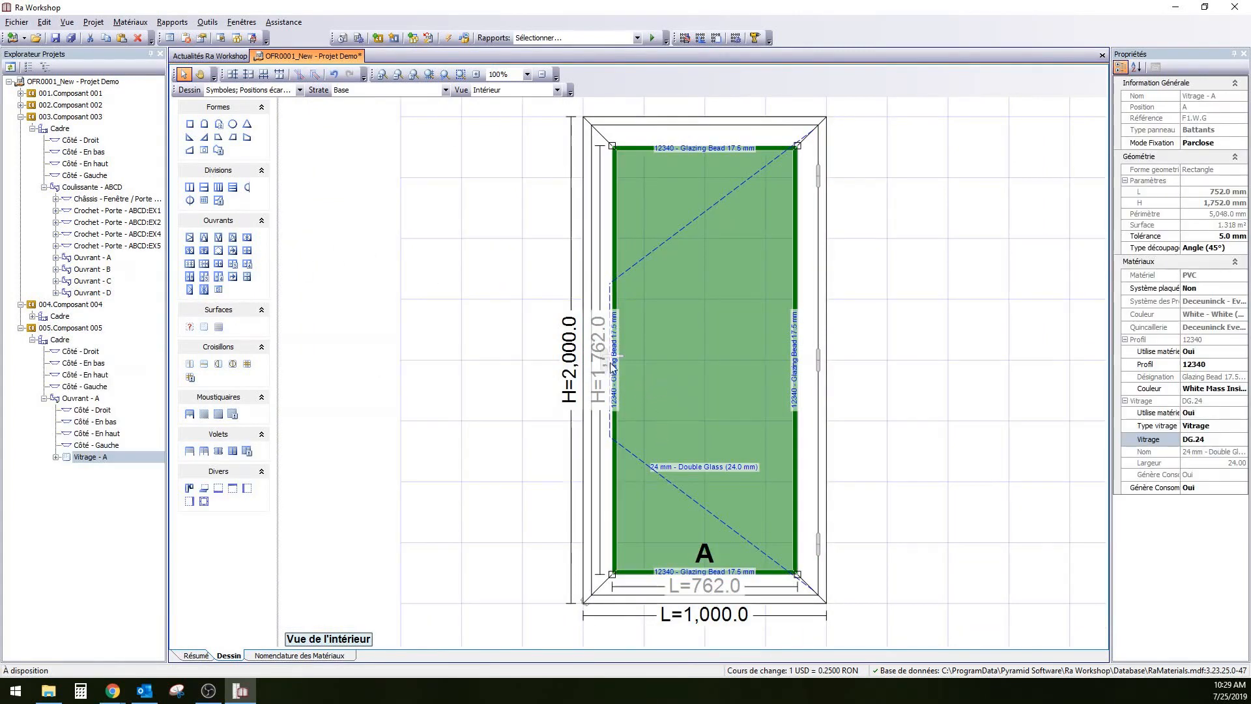
{"action": "left_click", "coordinate": [247, 188]}
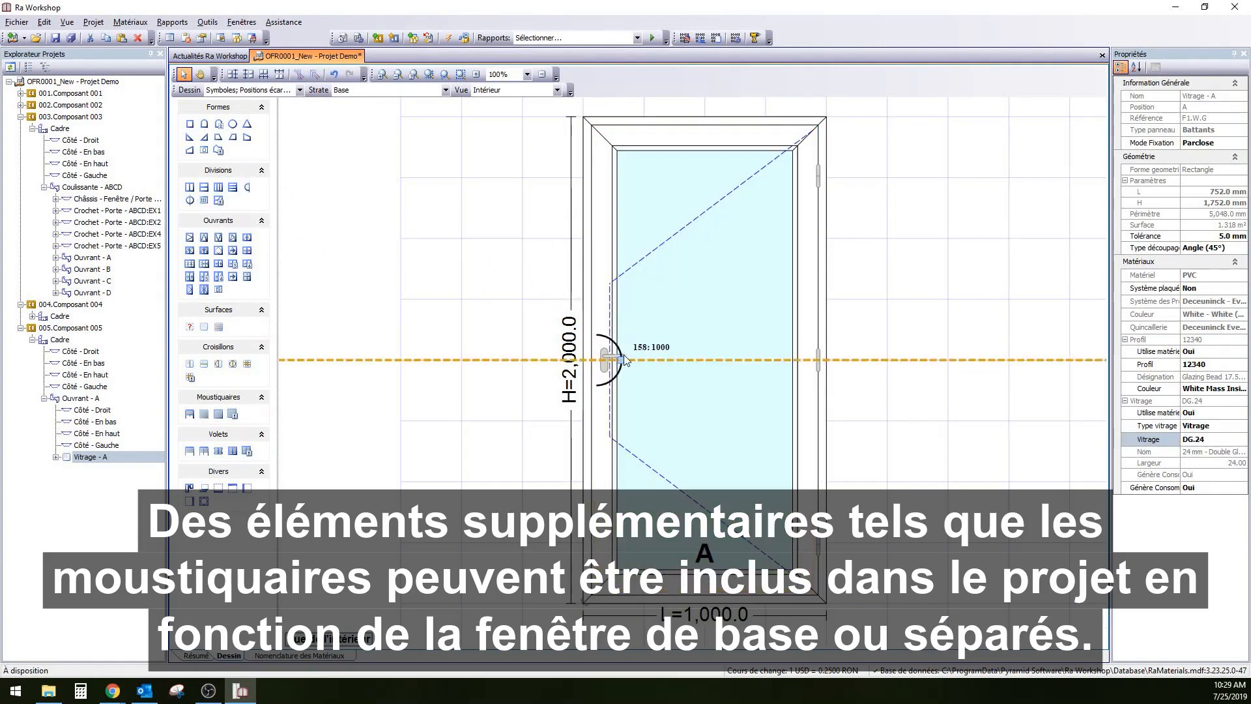
{"action": "left_click", "coordinate": [668, 369]}
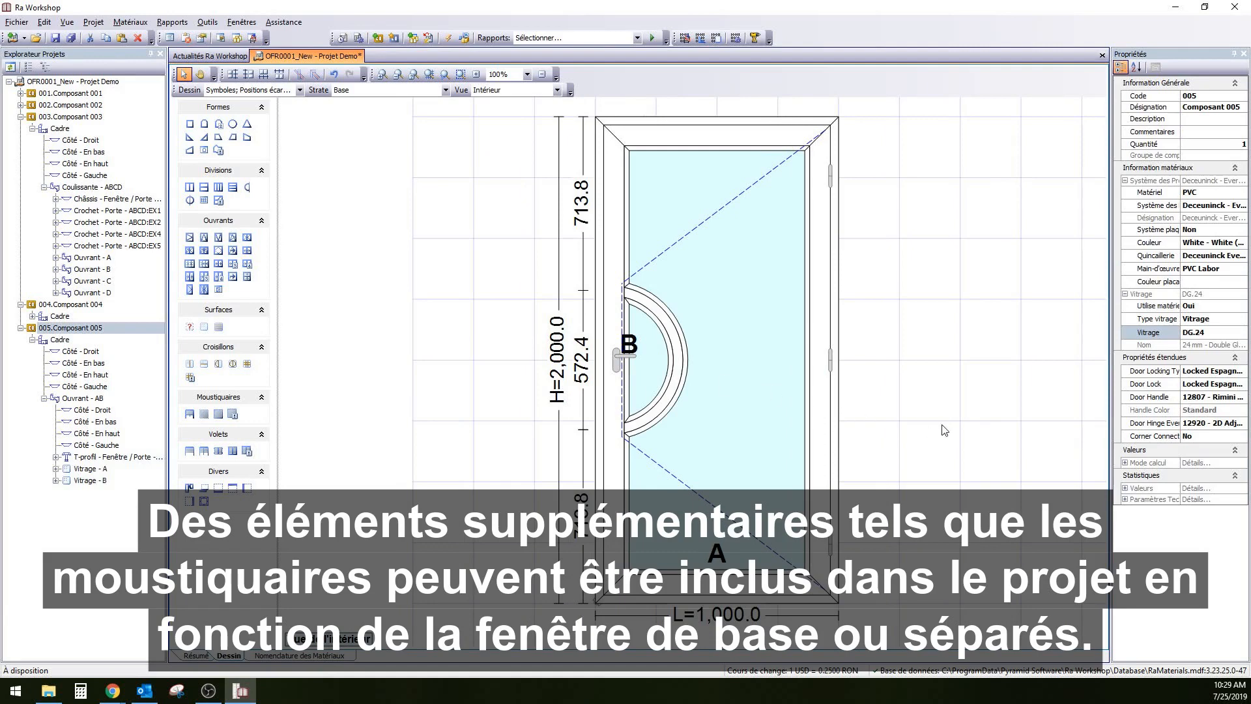
{"action": "left_click", "coordinate": [724, 347]}
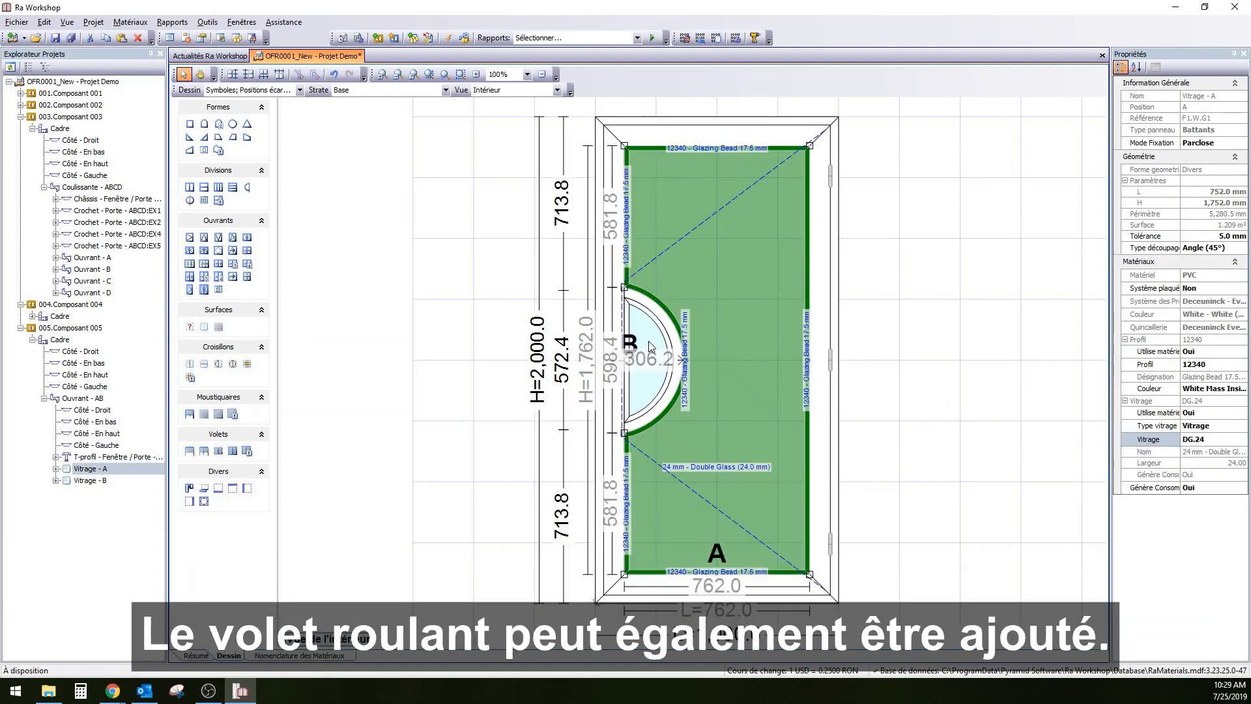
{"action": "left_click", "coordinate": [647, 341]}
{"action": "left_click", "coordinate": [722, 280]}
{"action": "left_click", "coordinate": [501, 207]}
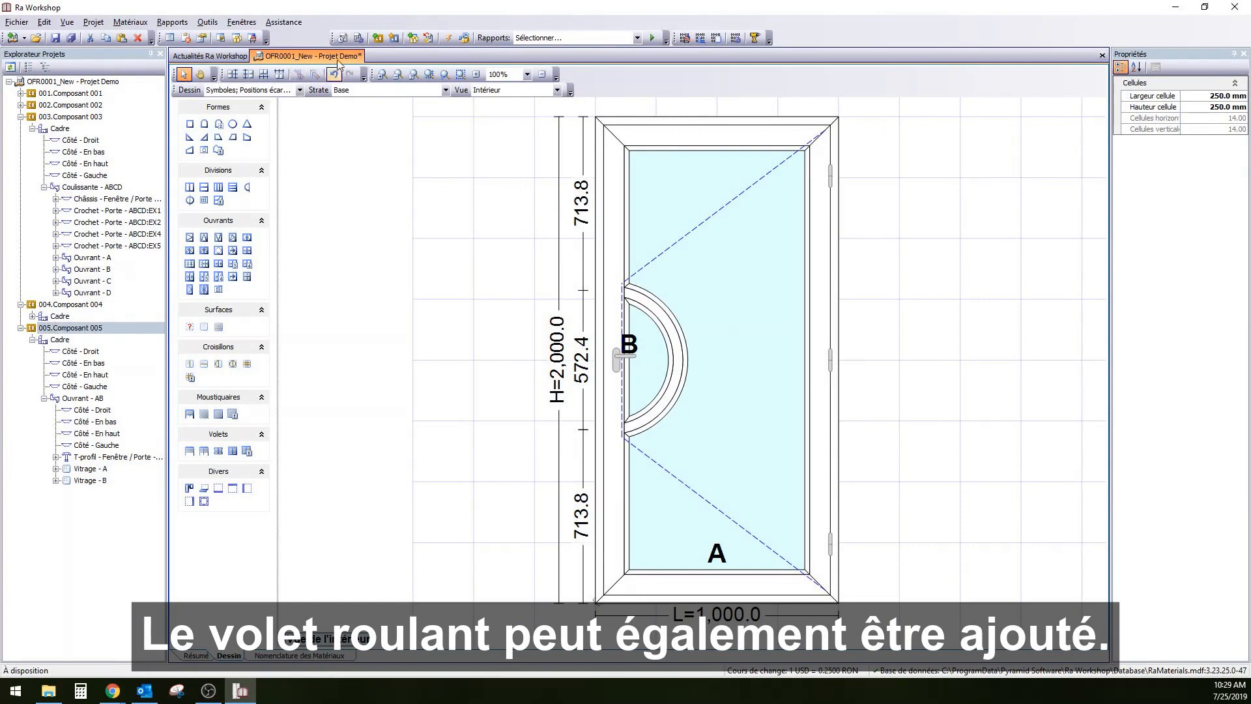
Add a sixth component with a roller insect screen and a seventh with a roller shutter, each 1,000 × 1,500 mm
{"action": "left_click", "coordinate": [342, 38]}
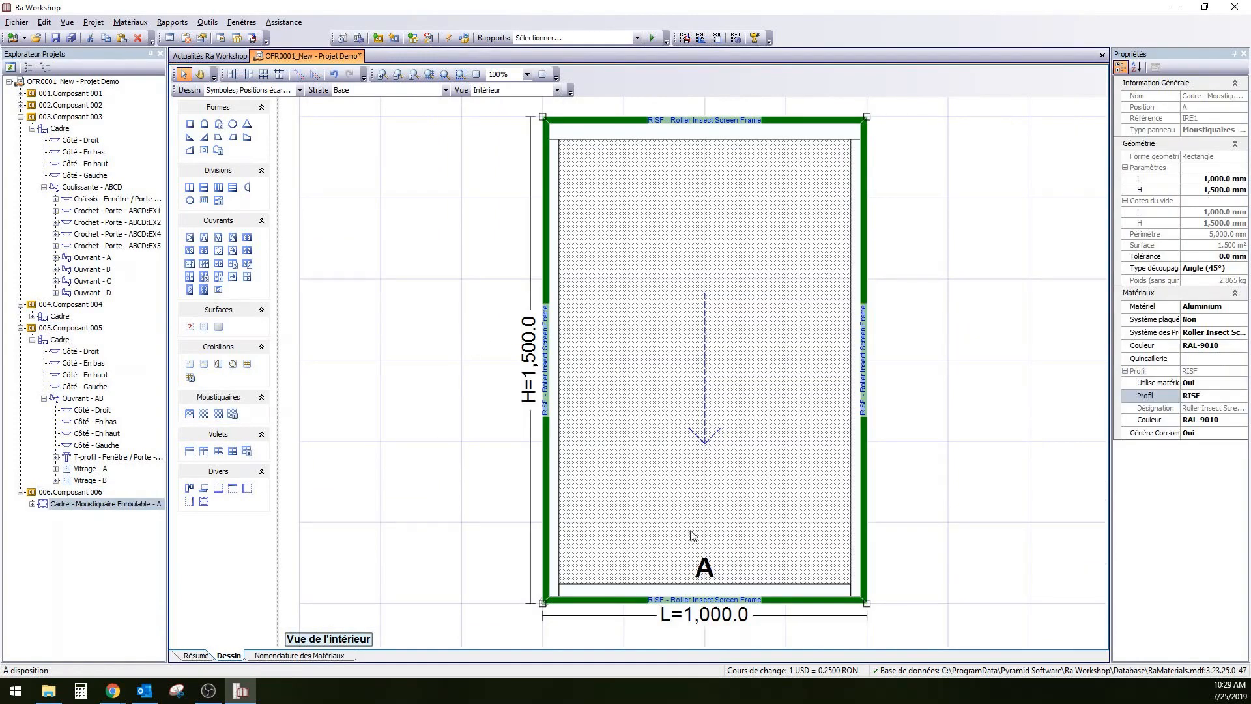
{"action": "left_click", "coordinate": [378, 38]}
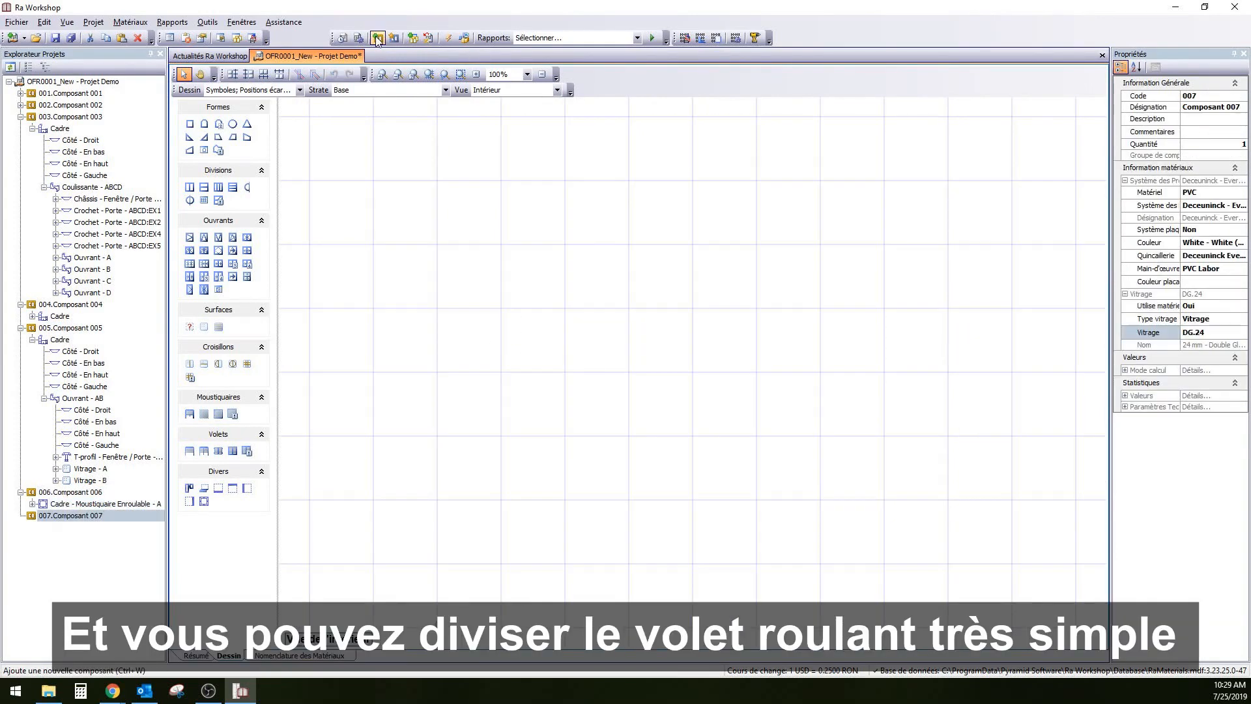
{"action": "left_click", "coordinate": [232, 450]}
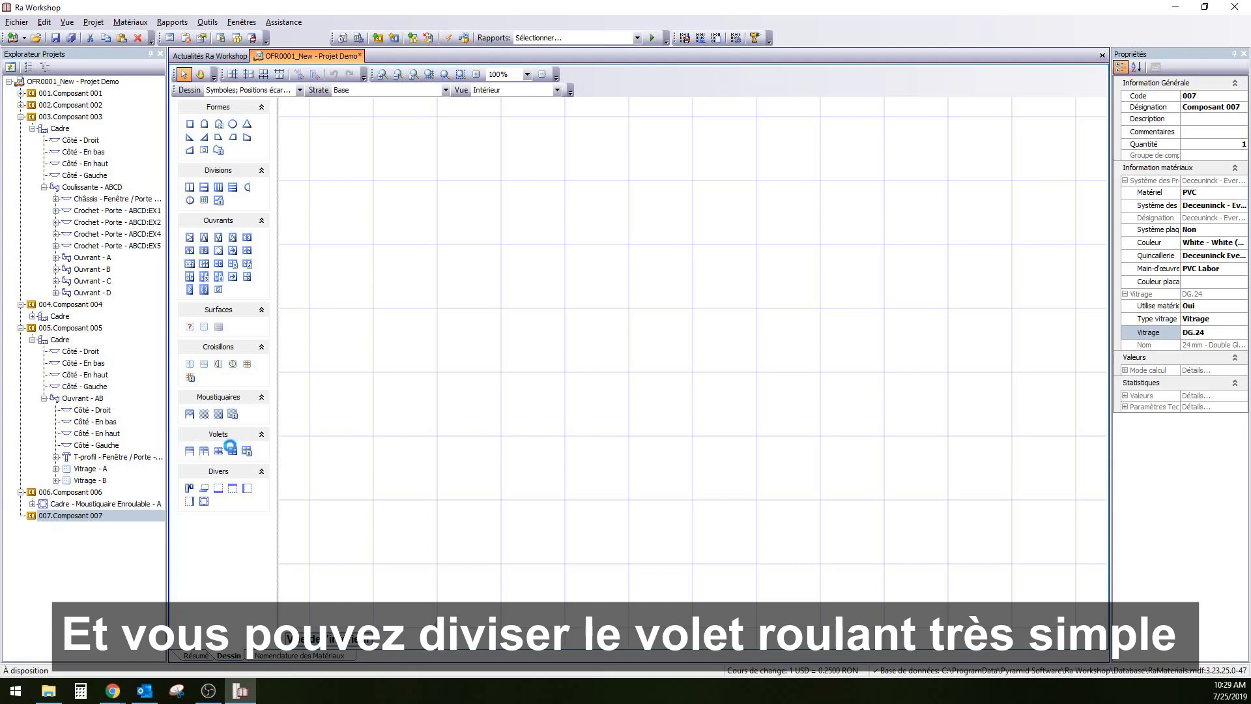
{"action": "left_click", "coordinate": [579, 362]}
{"action": "left_click", "coordinate": [968, 331]}
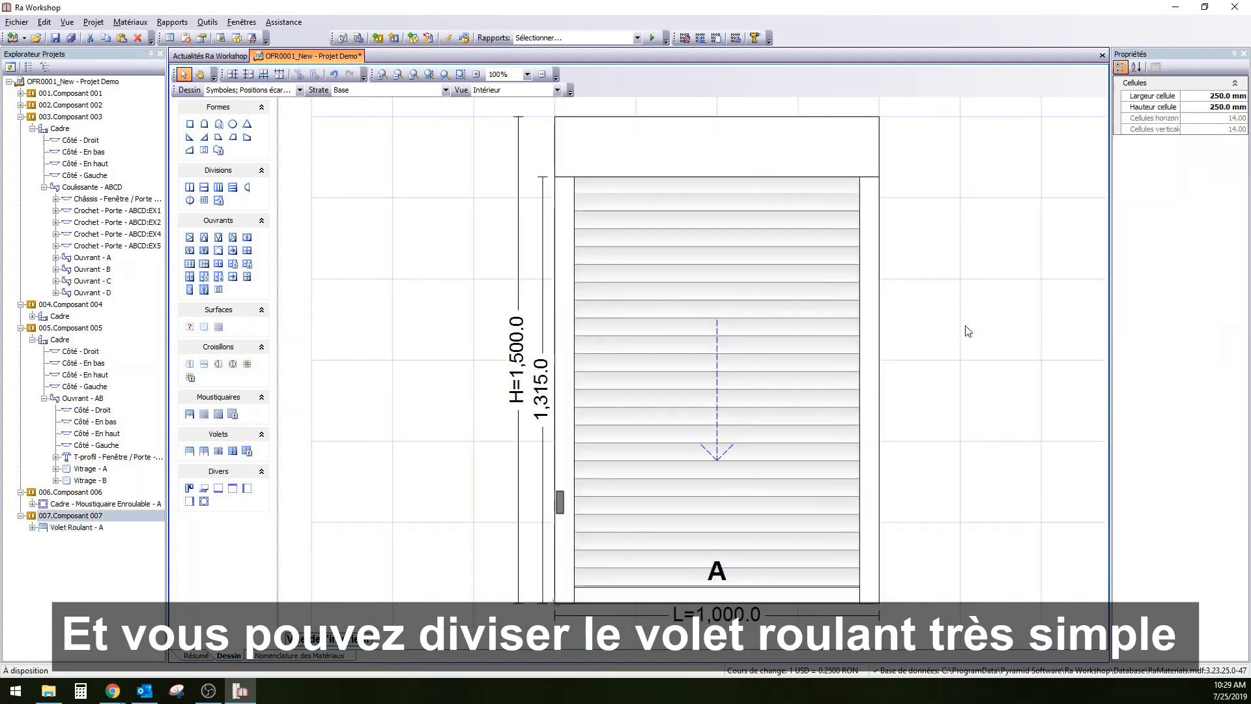
Set the roller shutter's overall width to 2,000 mm
{"action": "left_click", "coordinate": [713, 150]}
{"action": "double_click", "coordinate": [714, 614]}
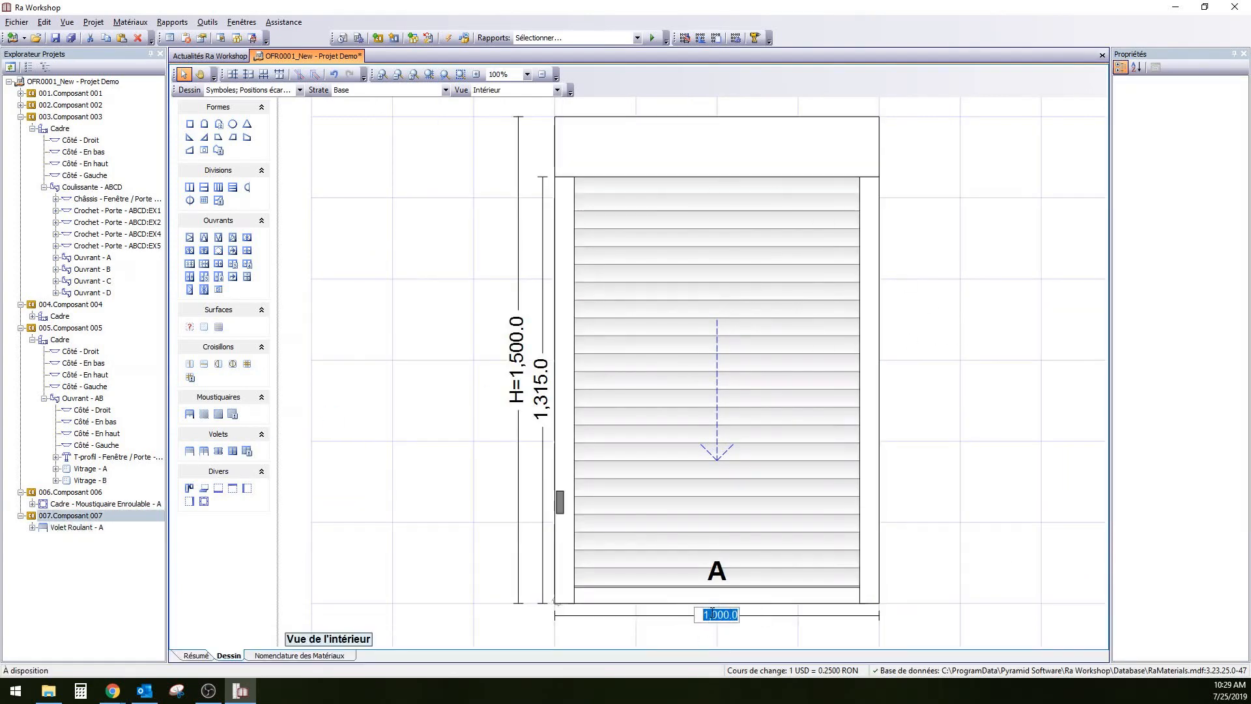
{"action": "type", "text": "20"}
{"action": "key", "text": "Return"}
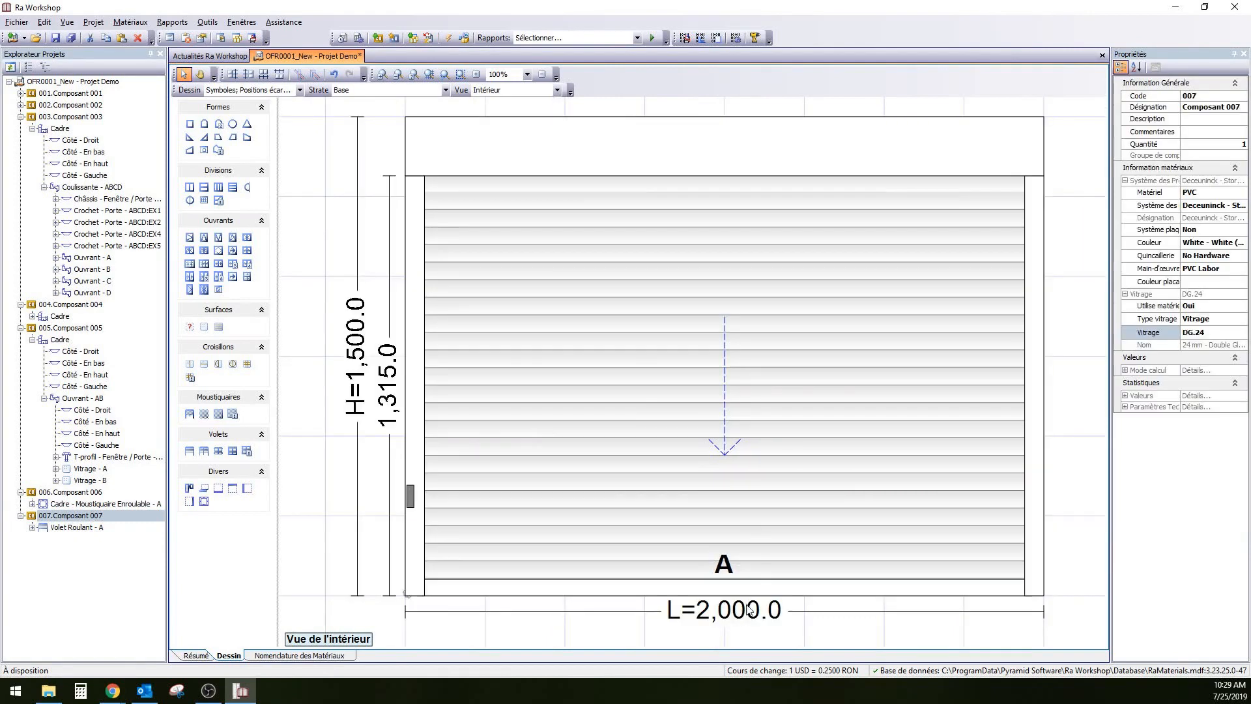
Split the roller shutter vertically into two equal curtains, each 1,000 mm wide
{"action": "left_click", "coordinate": [698, 388]}
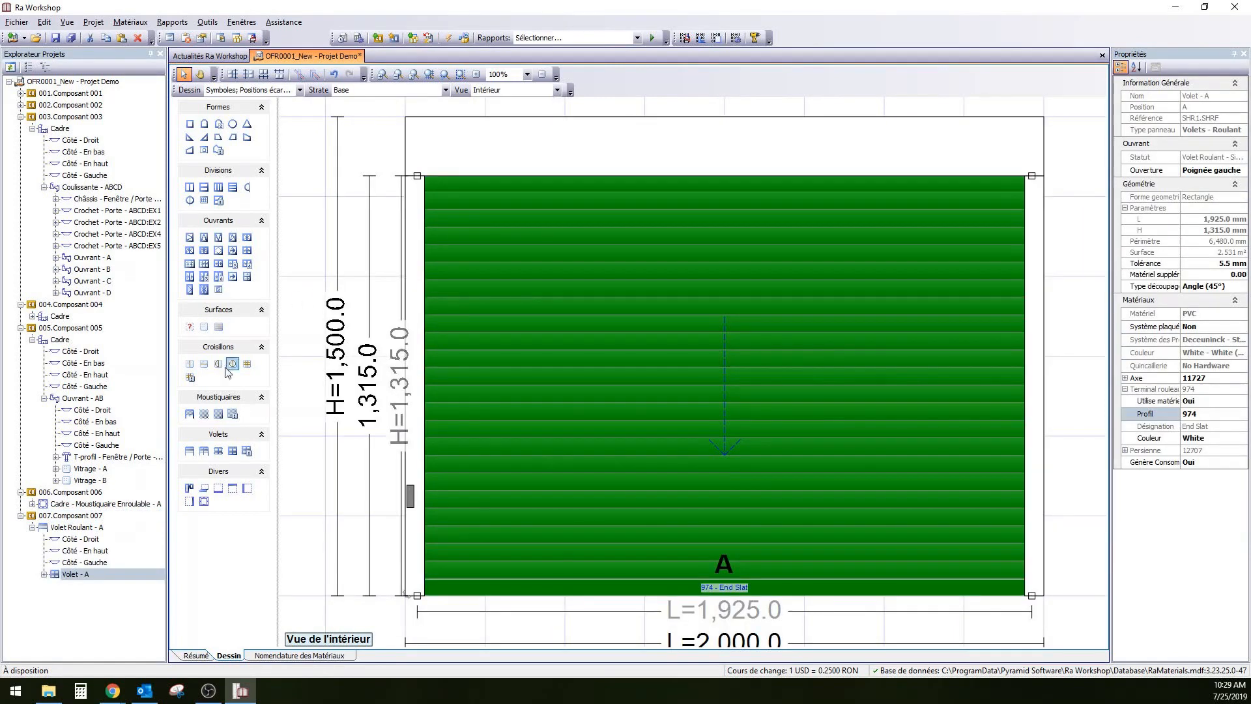
{"action": "left_click", "coordinate": [208, 454]}
{"action": "left_click", "coordinate": [694, 346]}
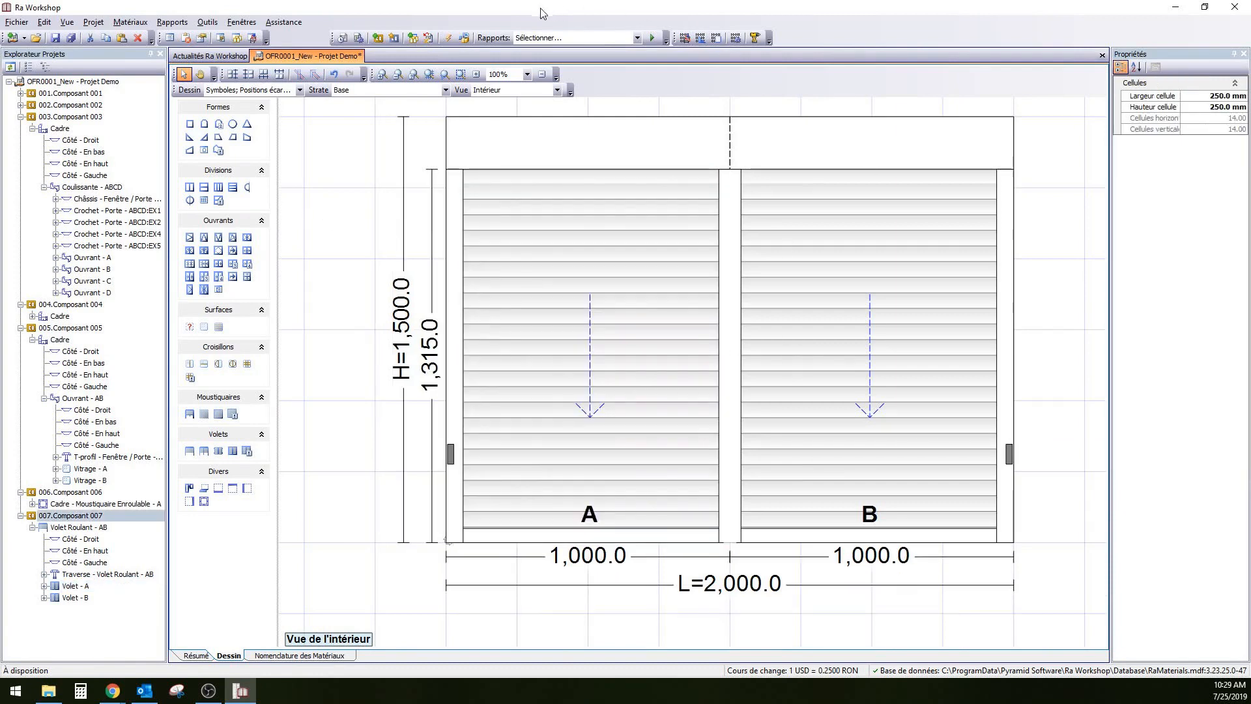
Collapse the structure of components 003 to 007 in the project tree
{"action": "left_click", "coordinate": [21, 117]}
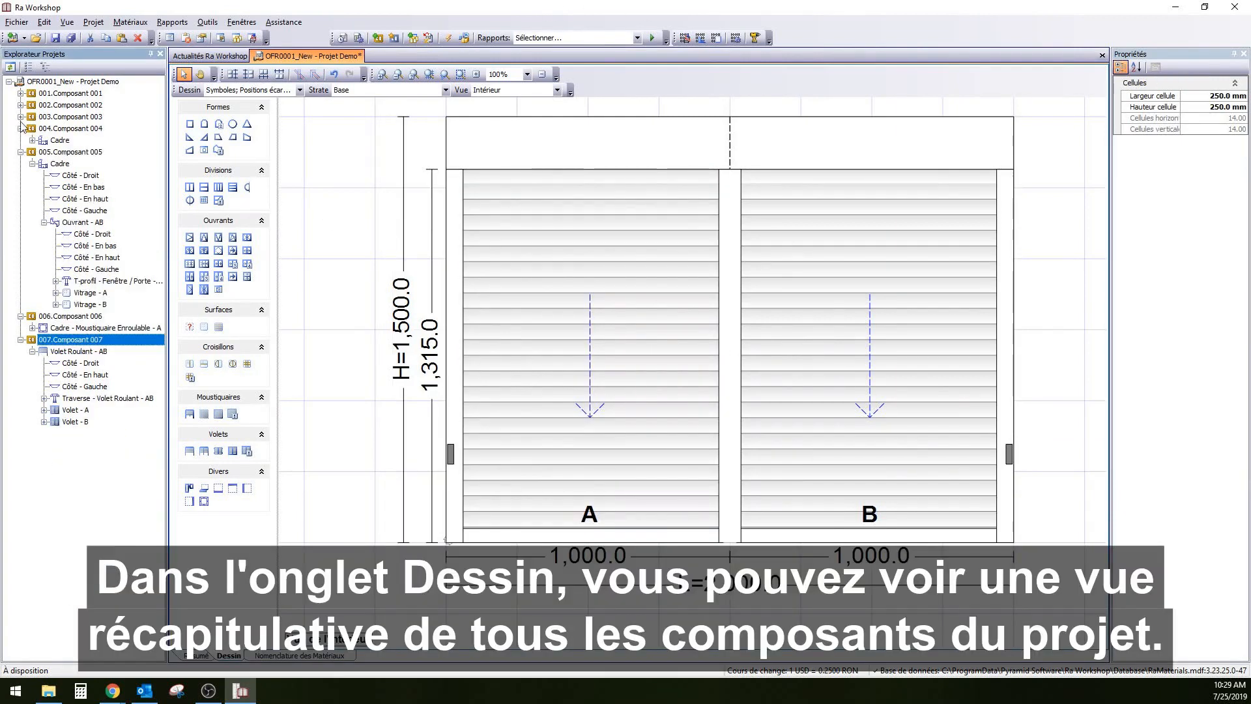
{"action": "left_click", "coordinate": [20, 129]}
{"action": "left_click", "coordinate": [20, 140]}
{"action": "left_click", "coordinate": [21, 152]}
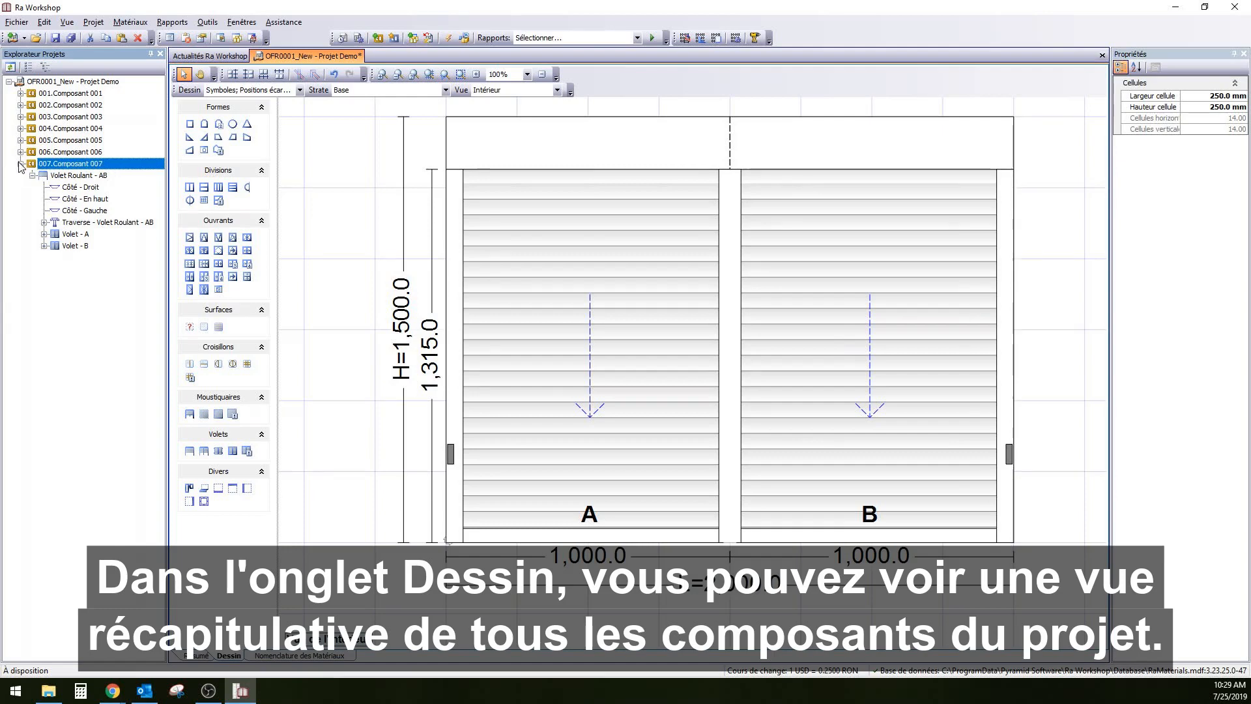
{"action": "left_click", "coordinate": [21, 164]}
Rename component 001 as "fenetre1" and set its quantity to 3
{"action": "left_click", "coordinate": [73, 96]}
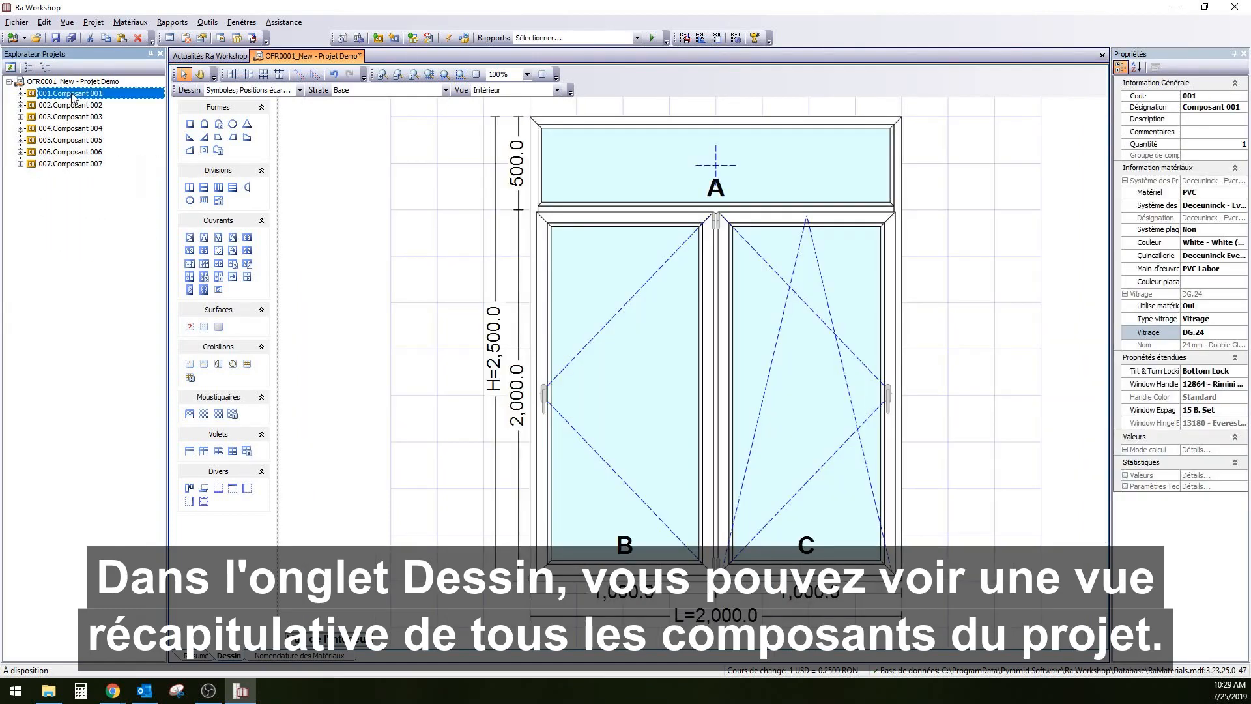
{"action": "left_click", "coordinate": [196, 655]}
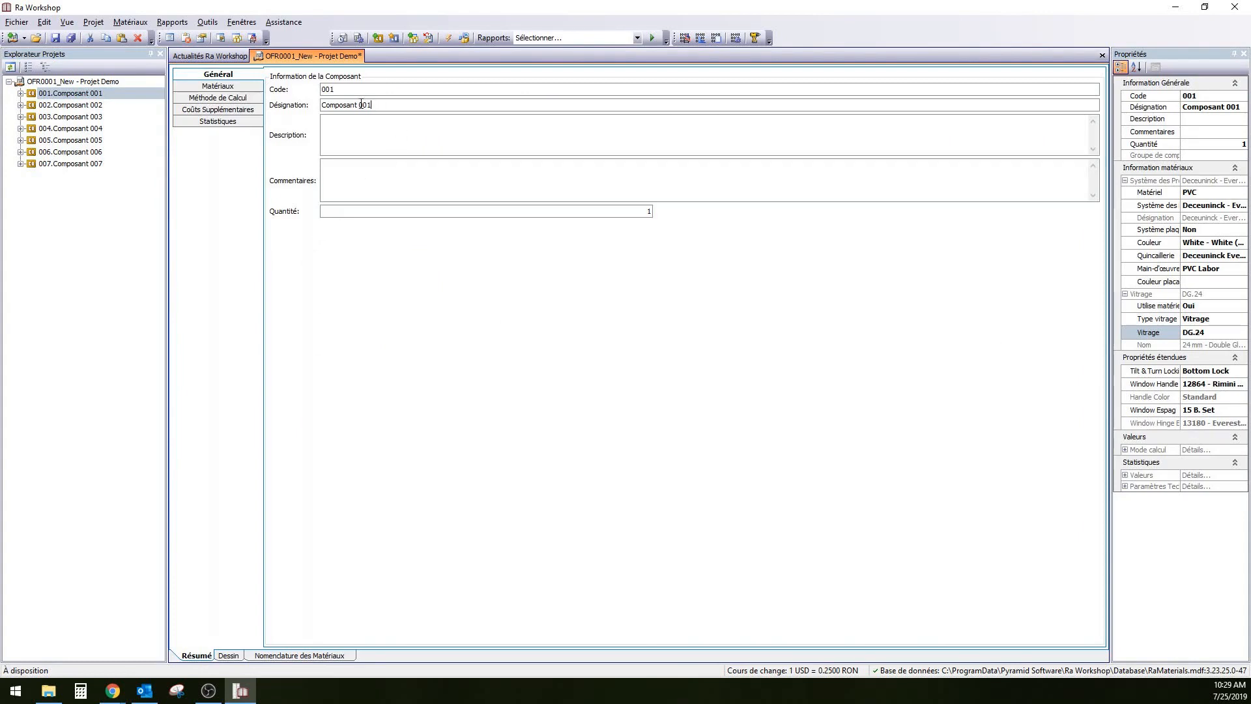
{"action": "left_click_drag", "start_coordinate": [391, 106], "coordinate": [275, 113]}
{"action": "type", "text": "fenetre1"}
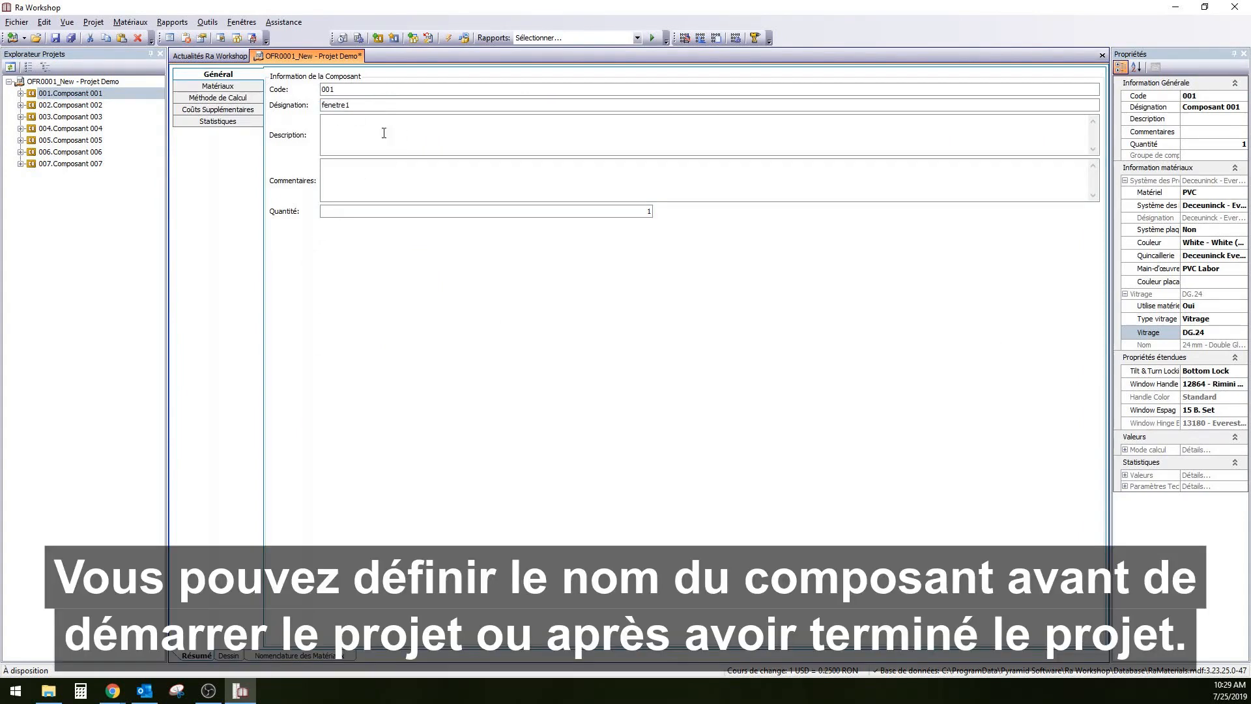
{"action": "left_click", "coordinate": [628, 208]}
Review the materials, calculation method and additional costs of component 001
{"action": "left_click", "coordinate": [209, 86]}
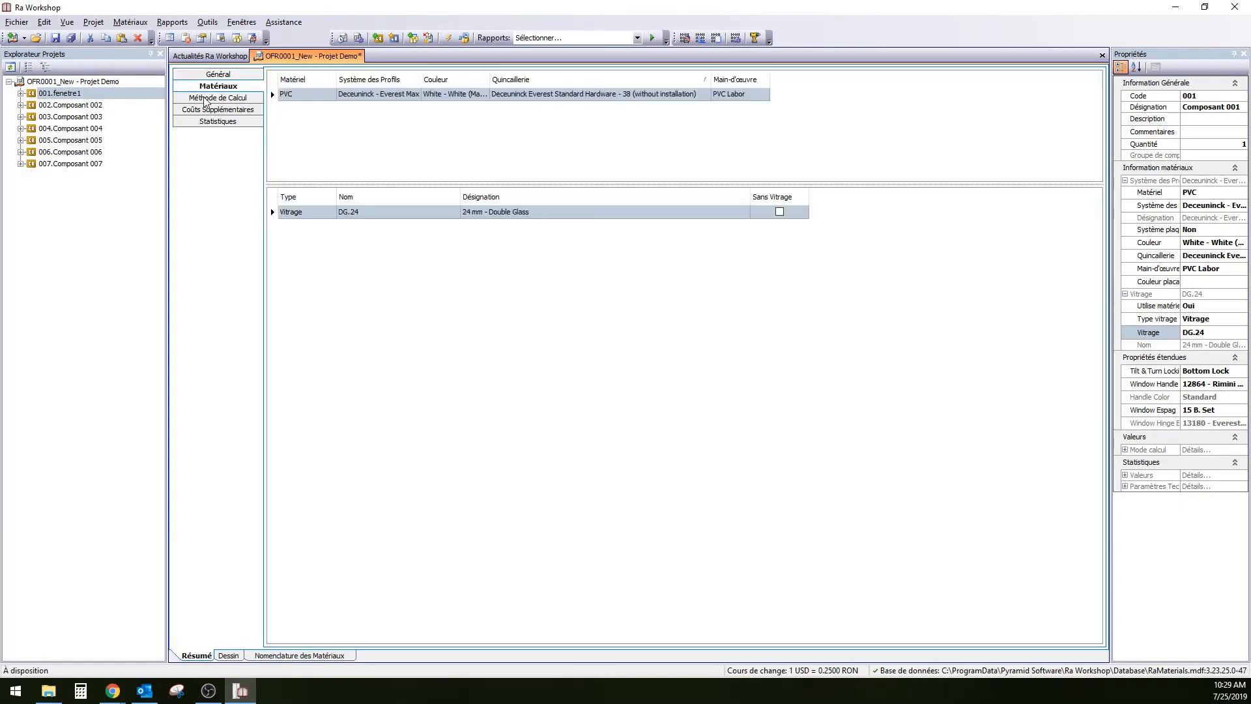
{"action": "left_click", "coordinate": [206, 100]}
{"action": "left_click", "coordinate": [203, 110]}
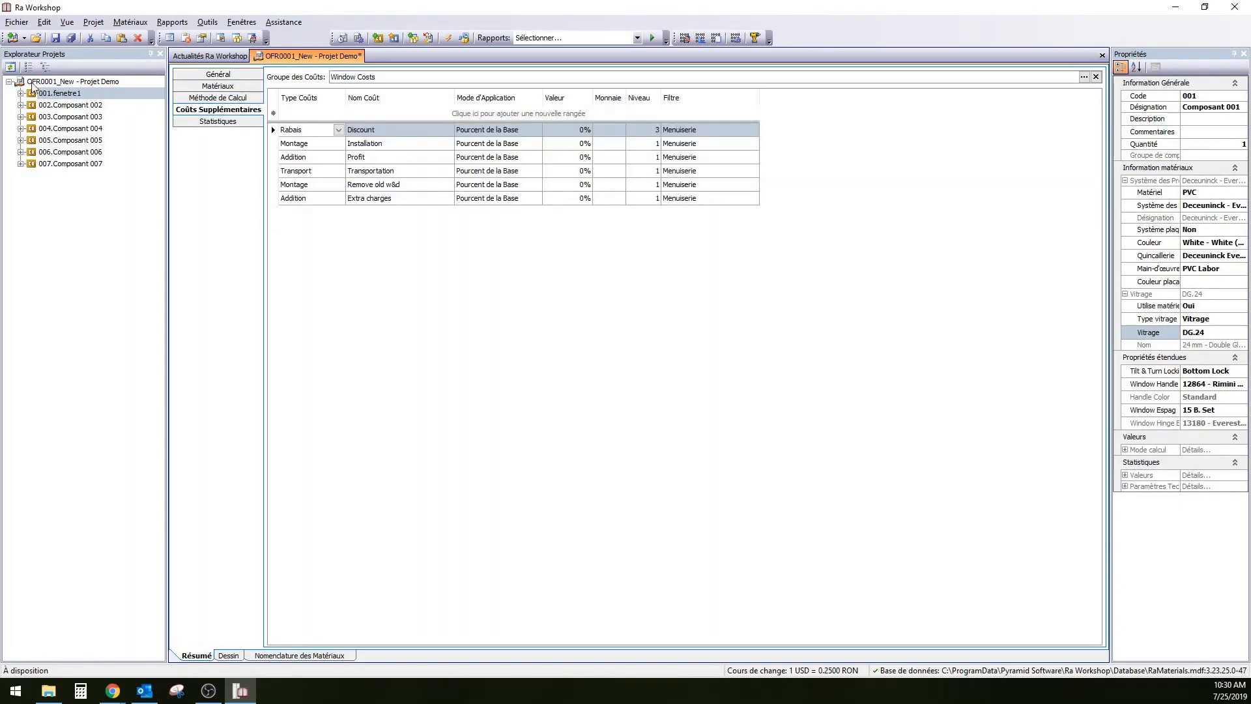
Show the drawing overview of the whole project and generate its Offre Client report
{"action": "left_click", "coordinate": [65, 82]}
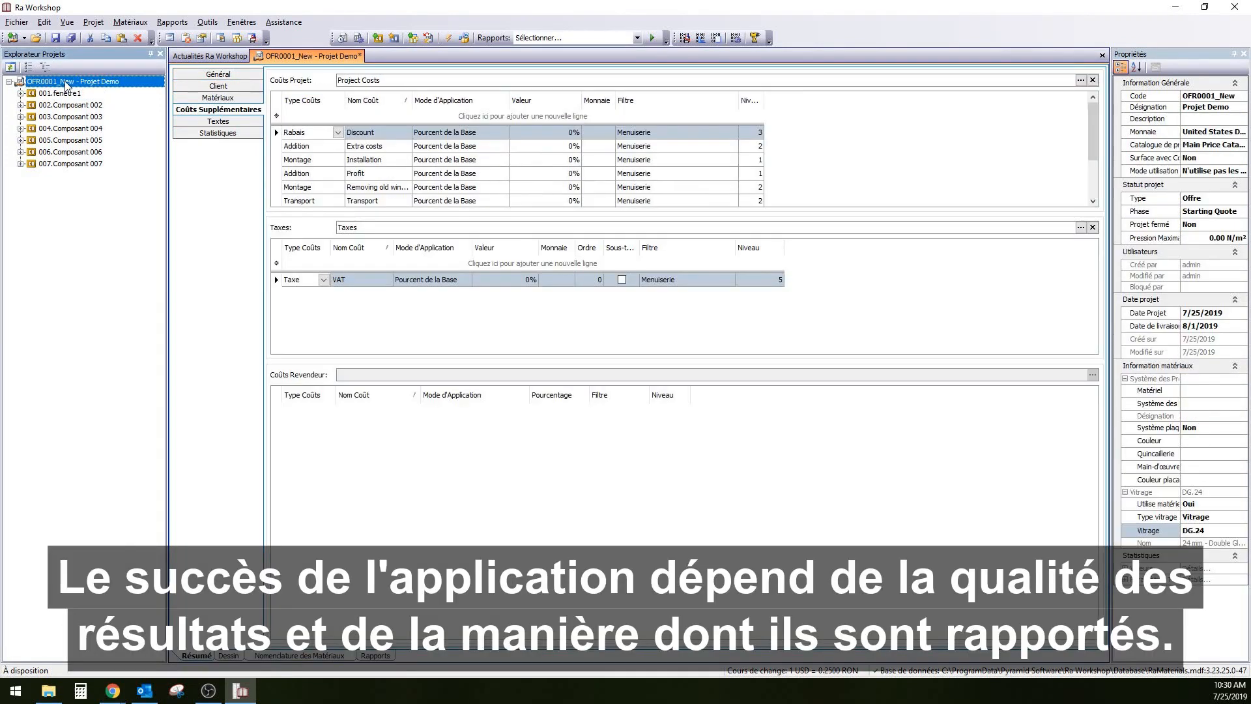
{"action": "left_click", "coordinate": [229, 656]}
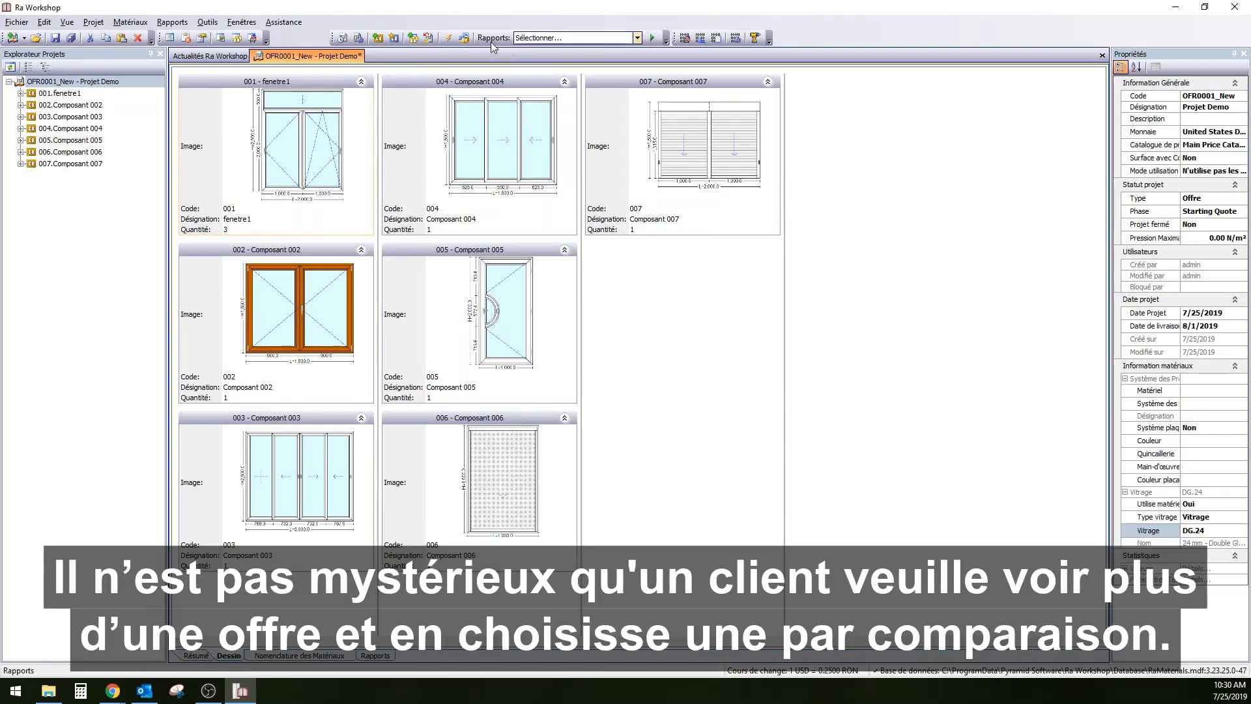
{"action": "left_click", "coordinate": [637, 37]}
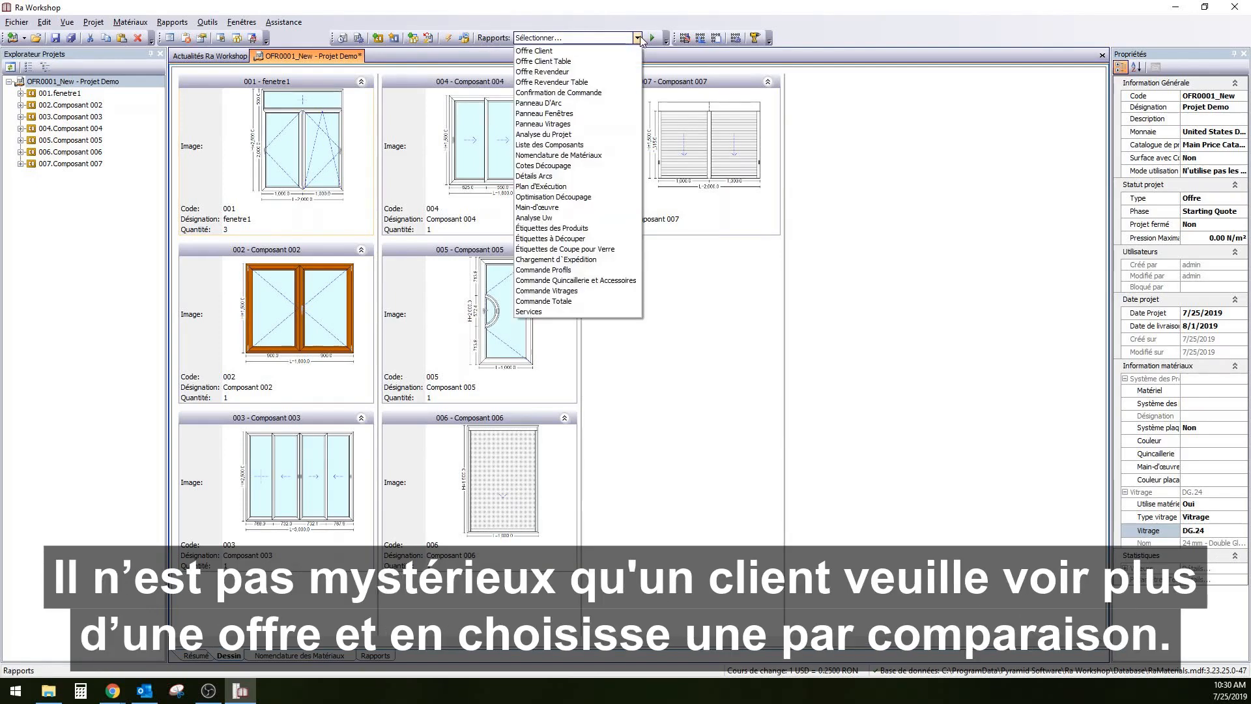
{"action": "left_click", "coordinate": [592, 51]}
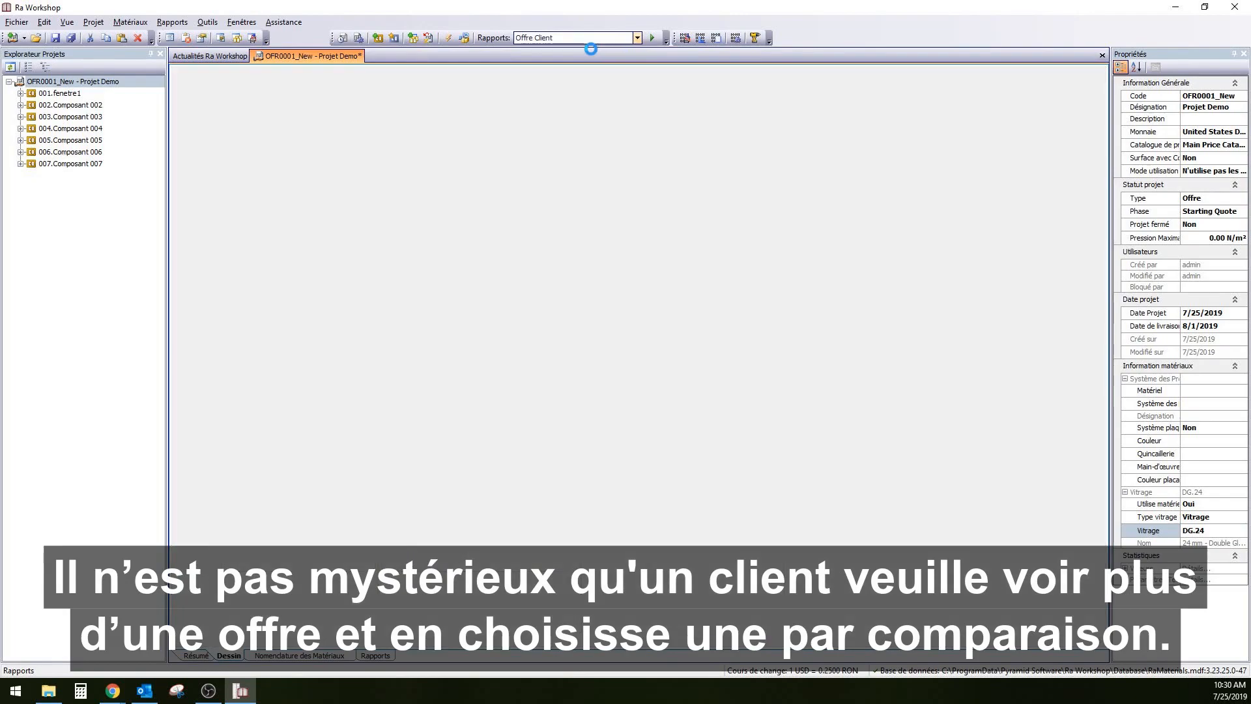